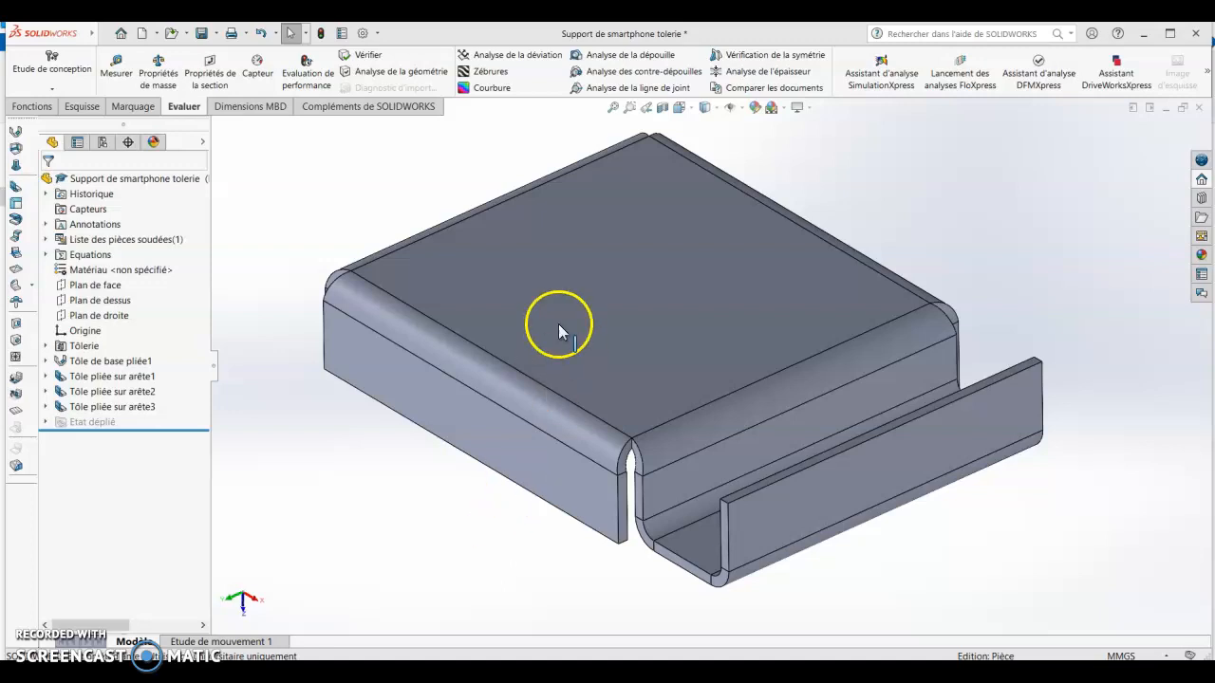
- Start a new sketch on the large flat top face of the sheet-metal phone stand
{"action": "left_click", "coordinate": [610, 253]}
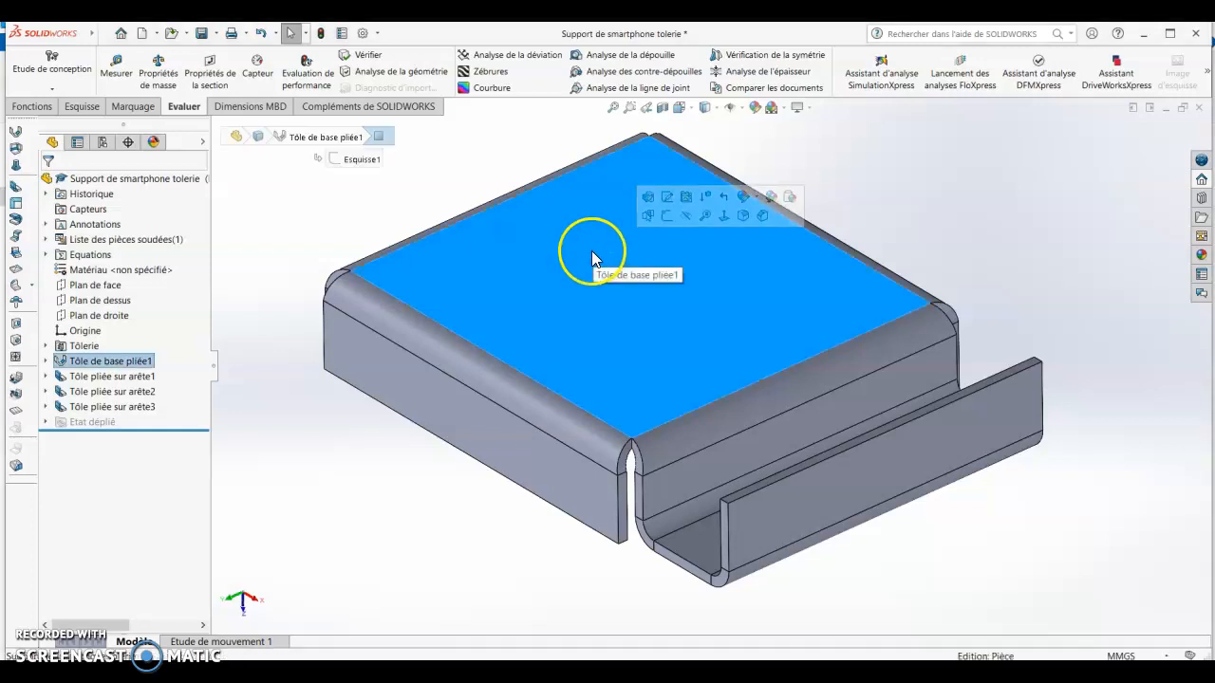
{"action": "left_click", "coordinate": [82, 107]}
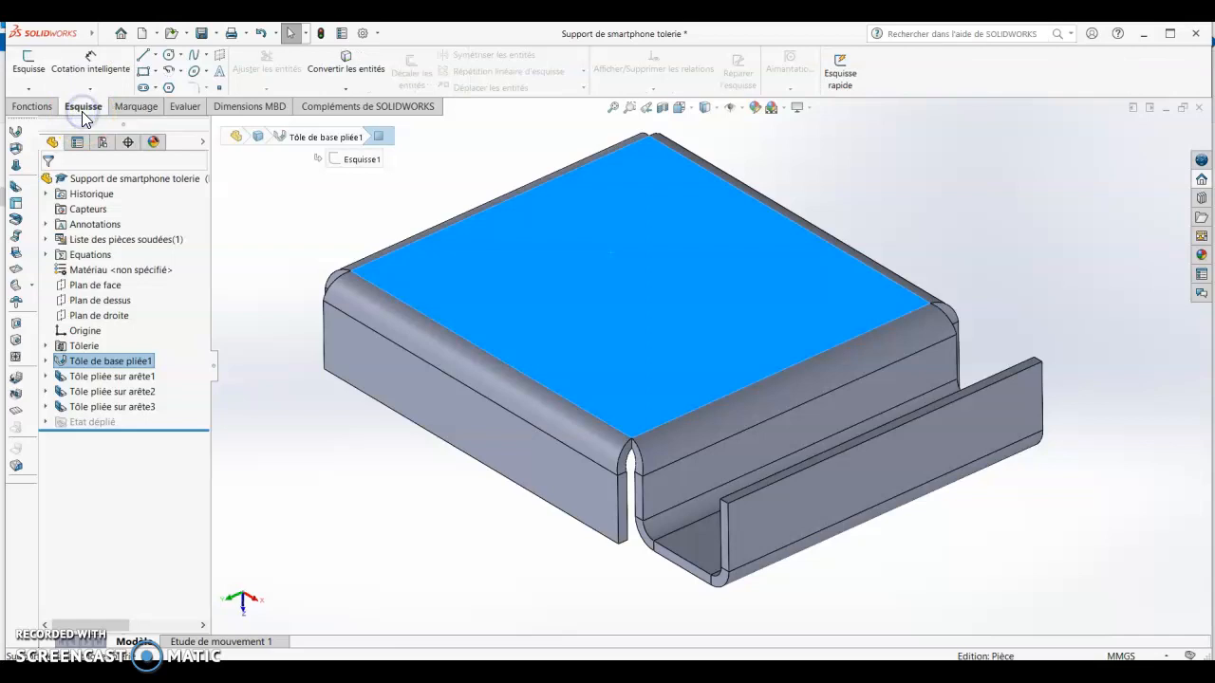
{"action": "left_click", "coordinate": [26, 71]}
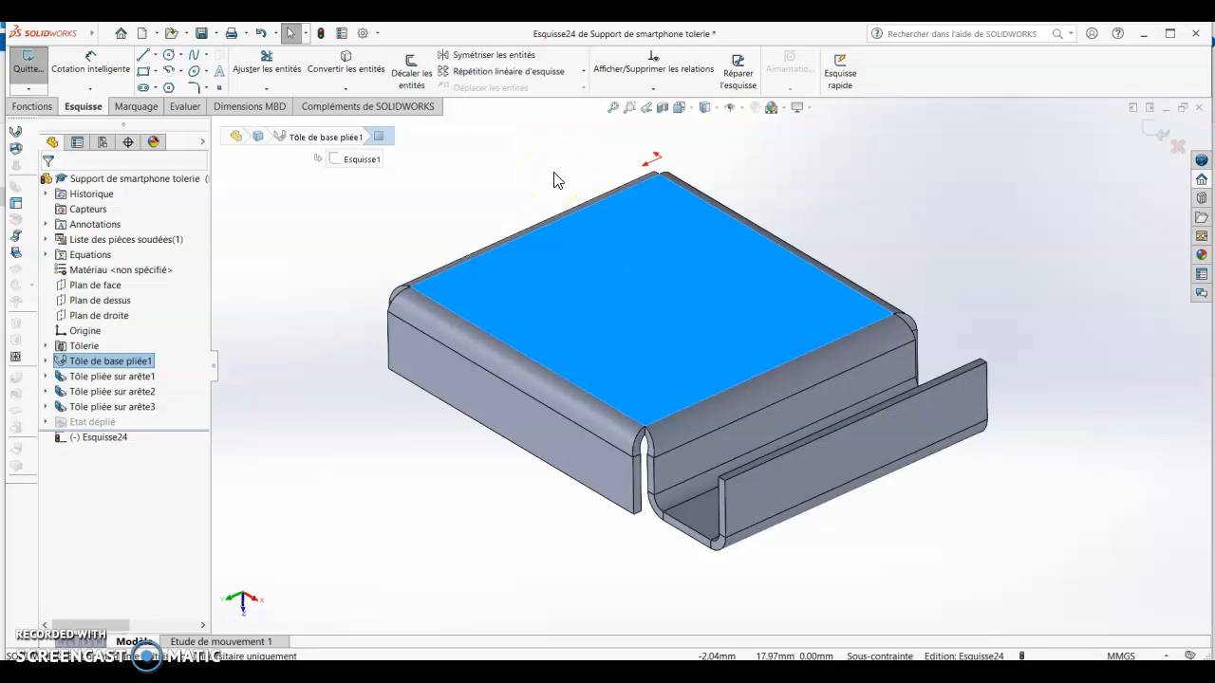
{"action": "scroll", "coordinate": [582, 207], "scroll_direction": "down", "scroll_amount": 1}
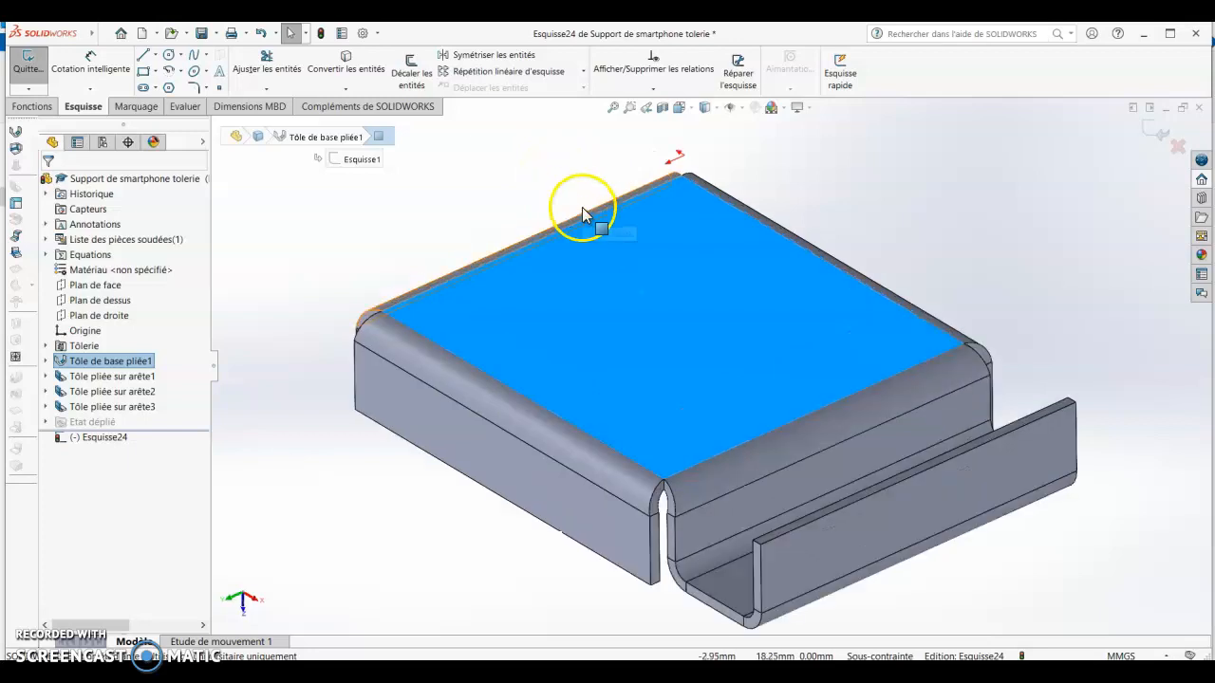
{"action": "left_click", "coordinate": [731, 296]}
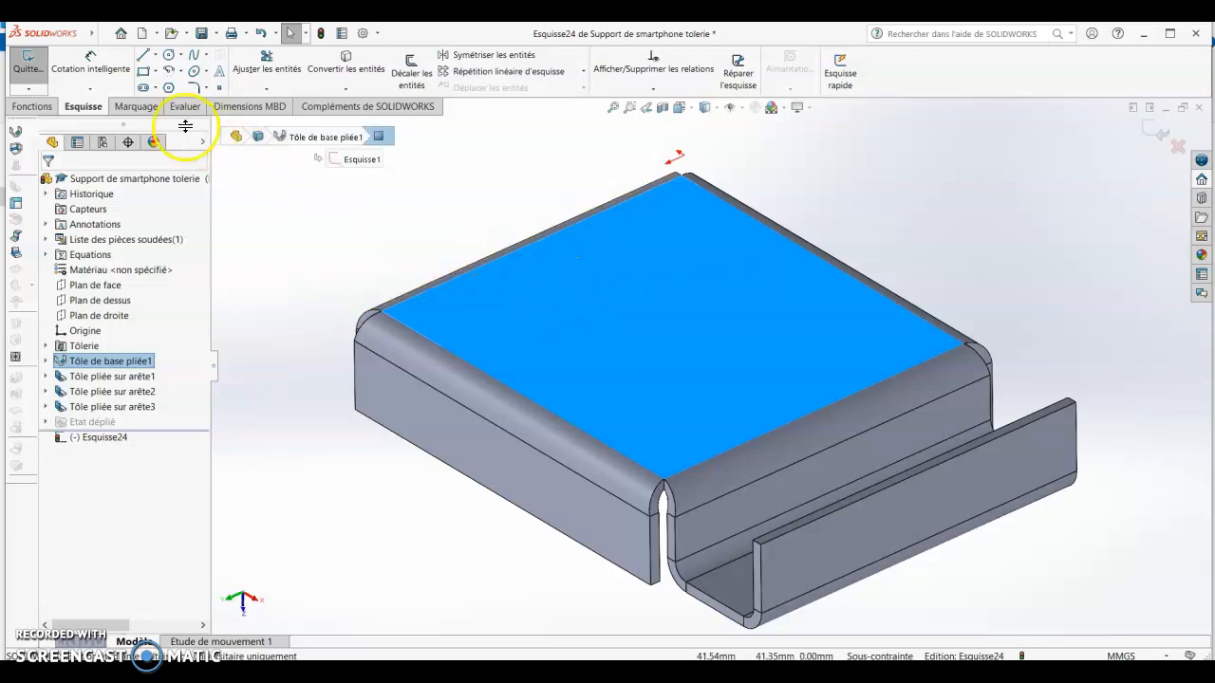
- Insert the KASTLER-logo JPG as a sketch picture in the open sketch and accept its default placement
{"action": "mouse_move", "coordinate": [66, 39]}
{"action": "left_click", "coordinate": [194, 38]}
{"action": "left_click", "coordinate": [268, 36]}
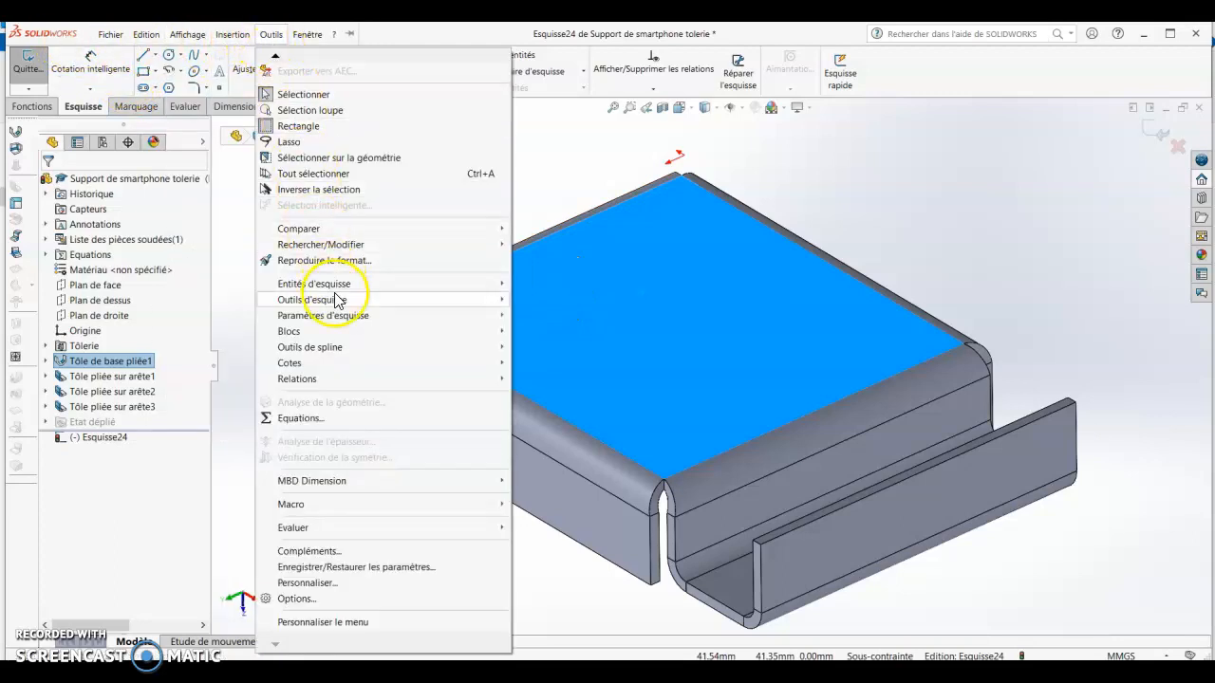
{"action": "mouse_move", "coordinate": [337, 302]}
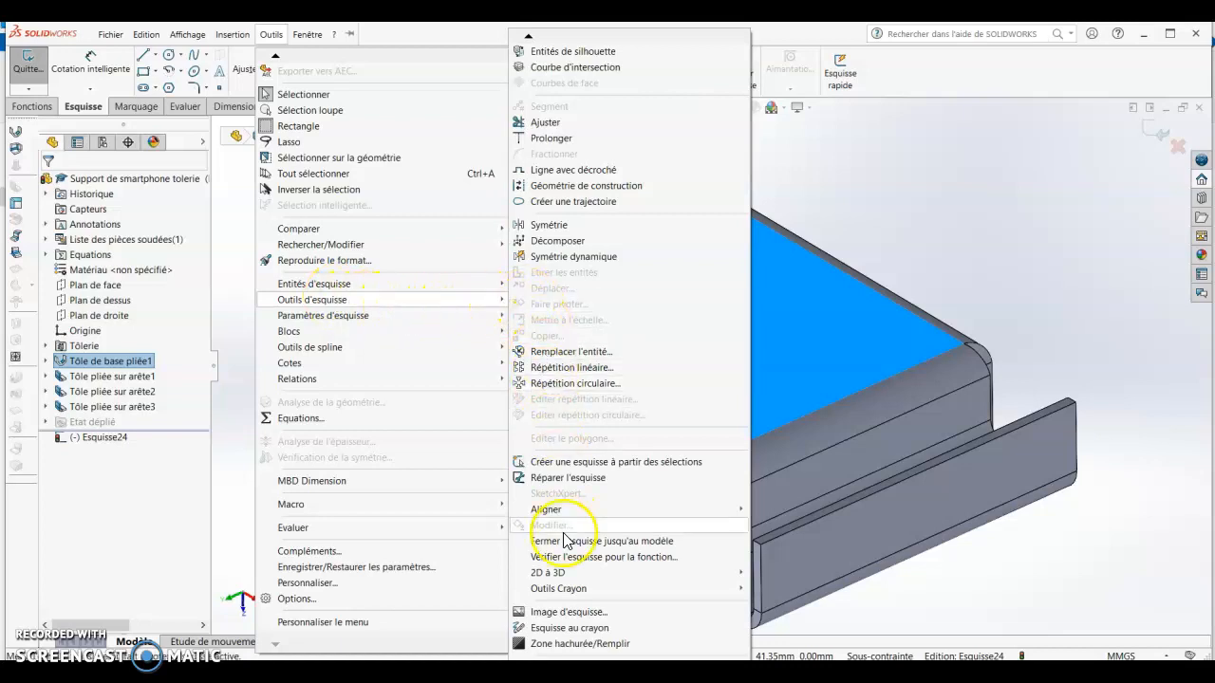
{"action": "left_click", "coordinate": [571, 615]}
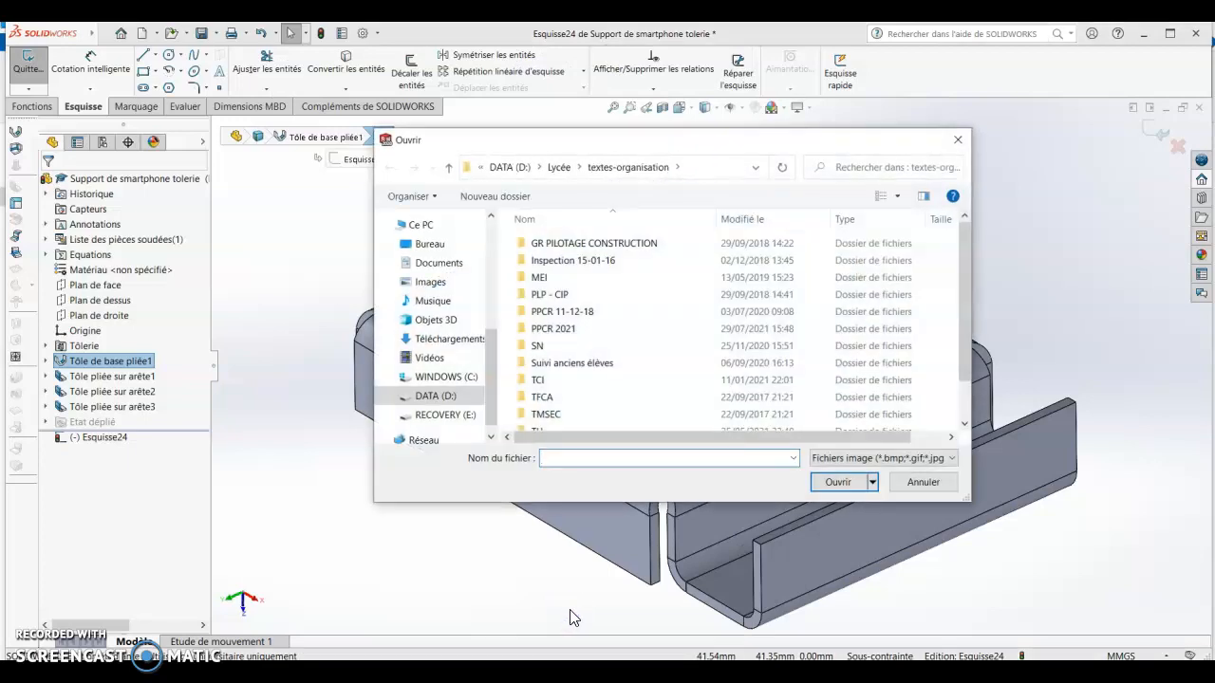
{"action": "scroll", "coordinate": [651, 318], "scroll_direction": "down", "scroll_amount": 1}
{"action": "left_click", "coordinate": [648, 327]}
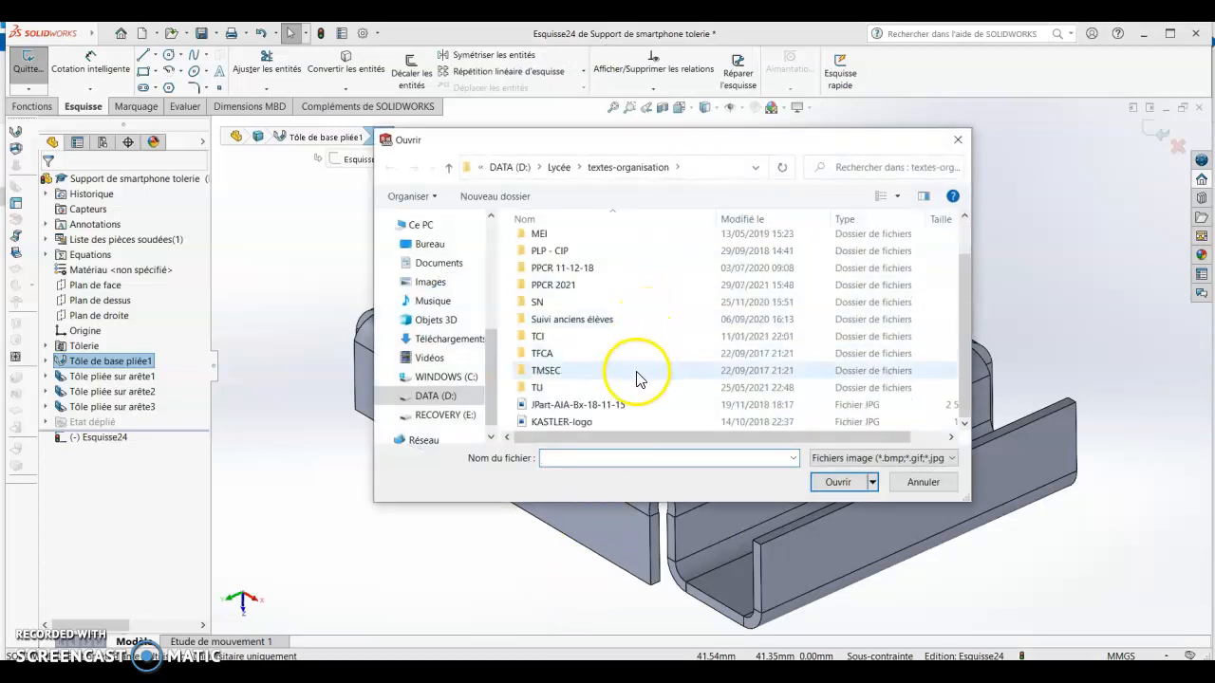
{"action": "mouse_move", "coordinate": [617, 427]}
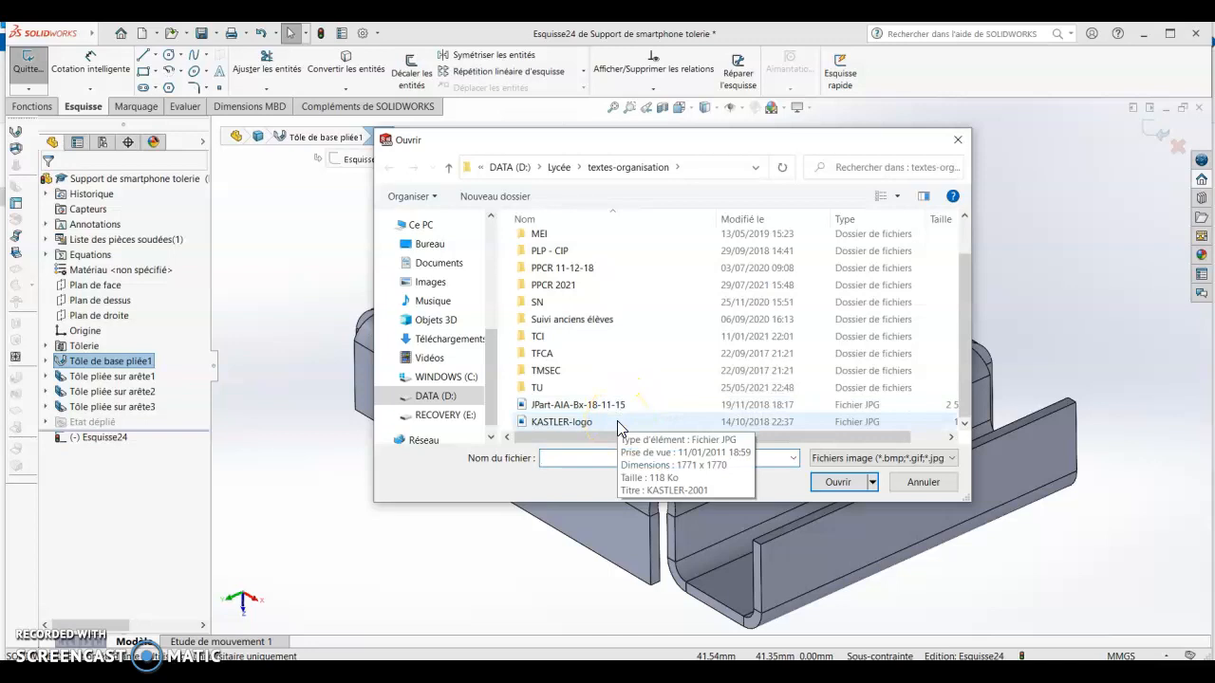
{"action": "left_click", "coordinate": [618, 424]}
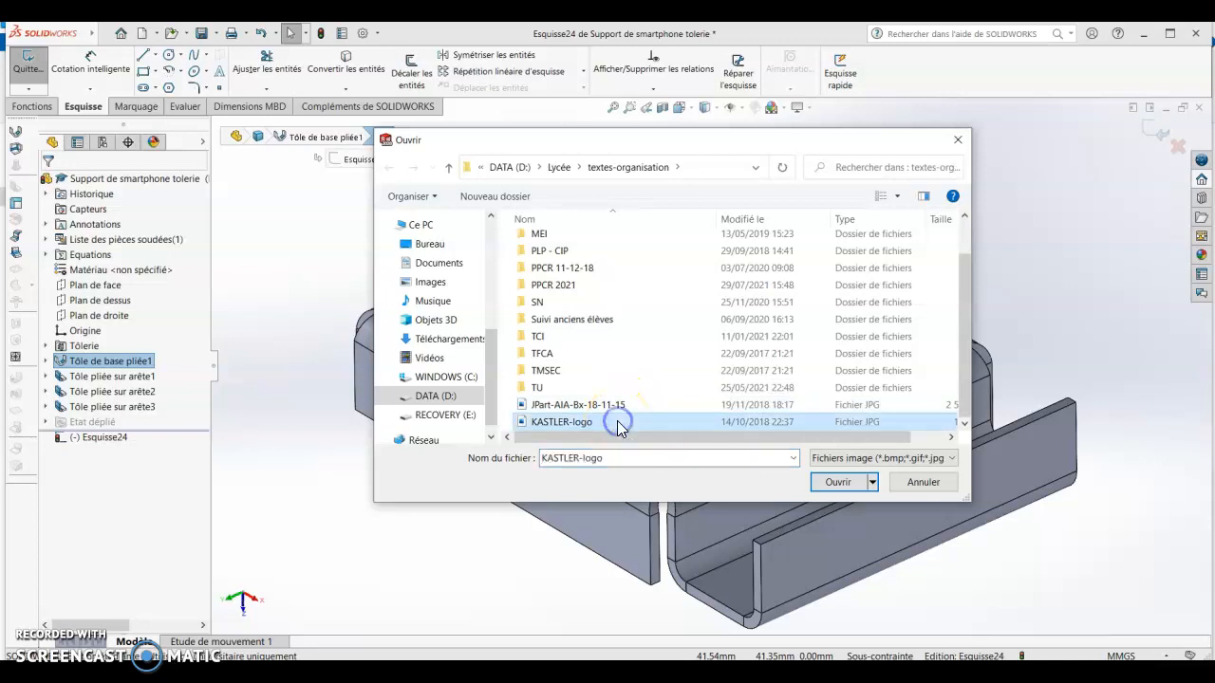
{"action": "left_click", "coordinate": [843, 483]}
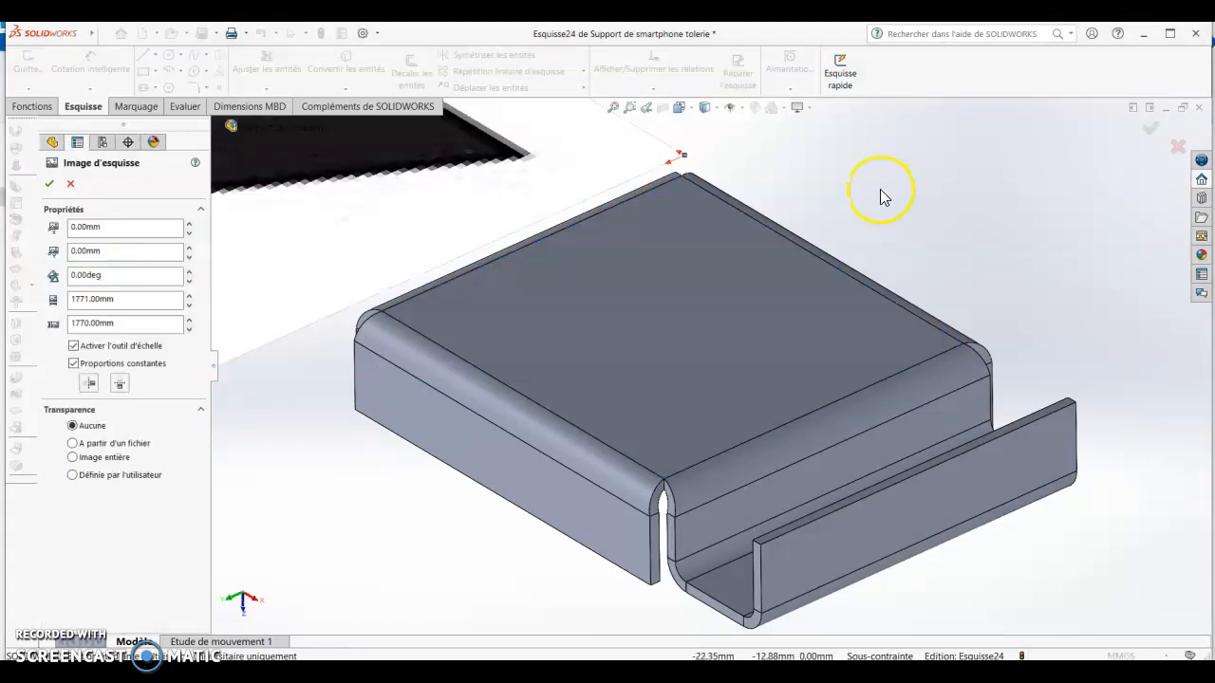
{"action": "scroll", "coordinate": [743, 294], "scroll_direction": "up", "scroll_amount": 3}
{"action": "scroll", "coordinate": [617, 335], "scroll_direction": "up", "scroll_amount": 5}
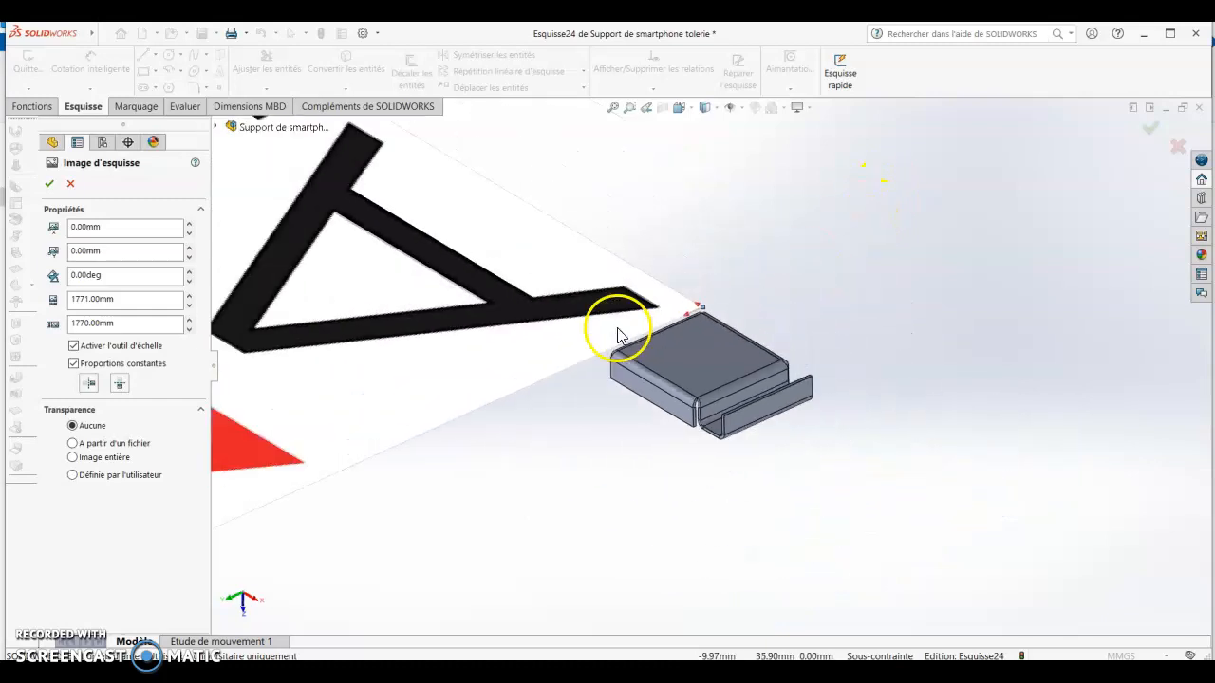
{"action": "scroll", "coordinate": [618, 334], "scroll_direction": "up", "scroll_amount": 5}
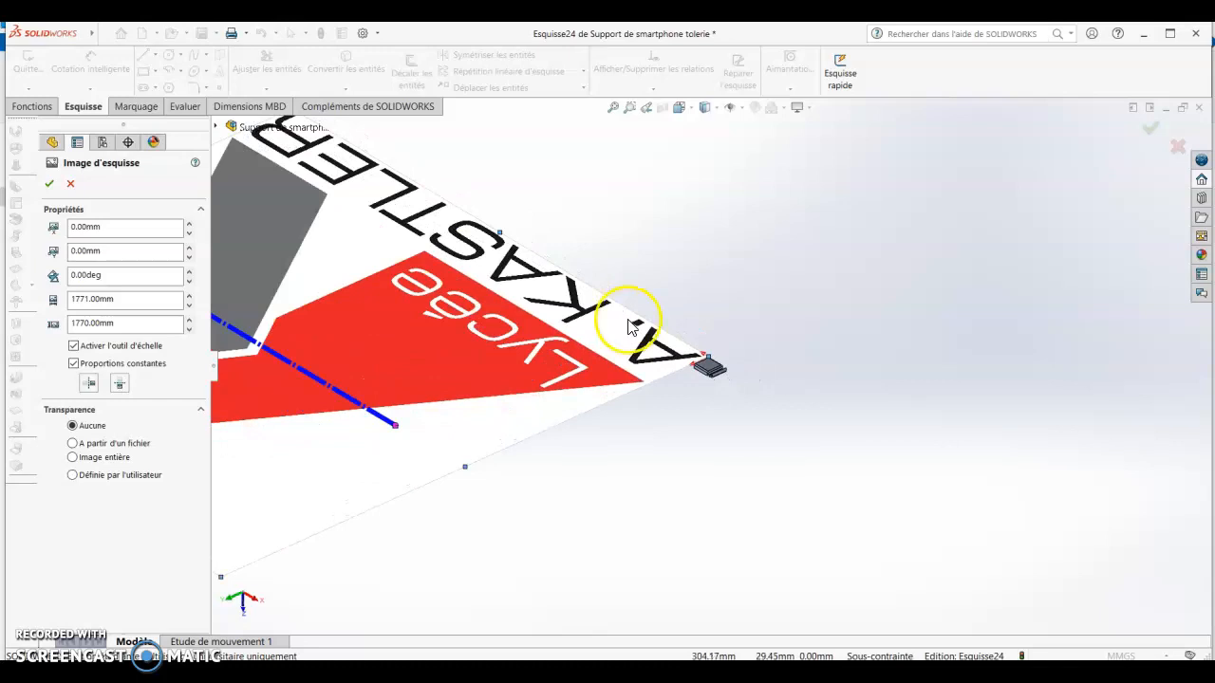
{"action": "scroll", "coordinate": [719, 332], "scroll_direction": "down", "scroll_amount": 4}
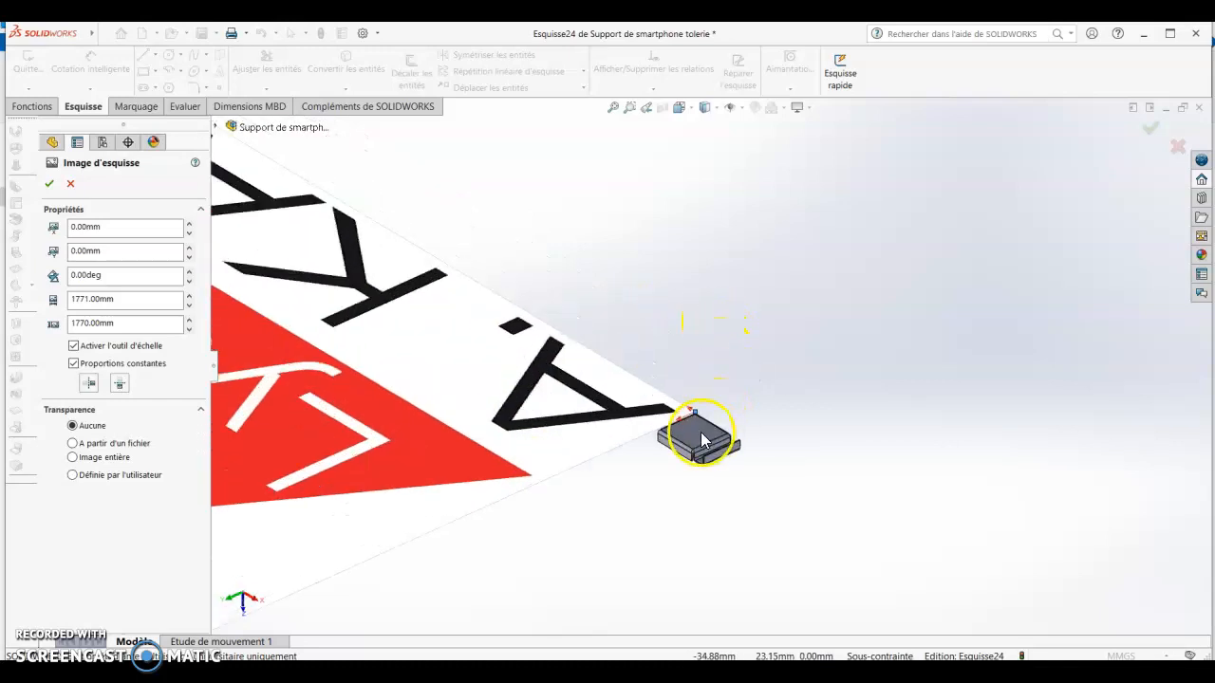
{"action": "left_click", "coordinate": [50, 184]}
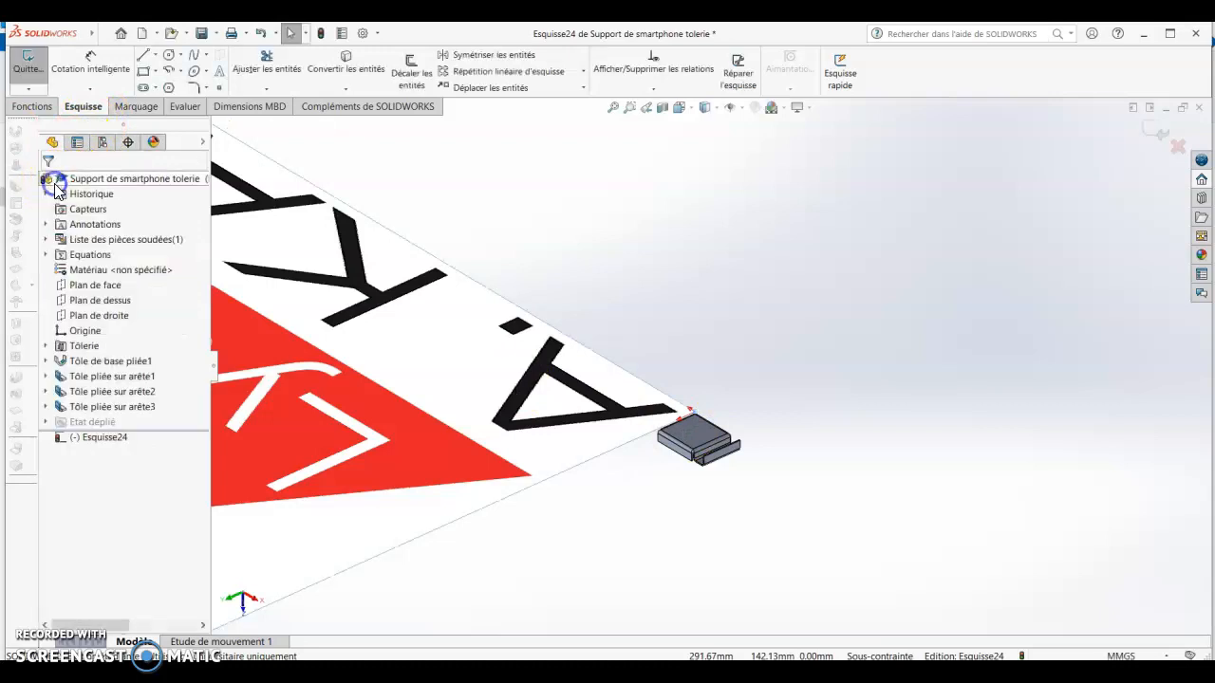
- Reopen the sketch picture for editing and scale it down proportionally to about 49 mm wide
{"action": "left_click", "coordinate": [709, 438]}
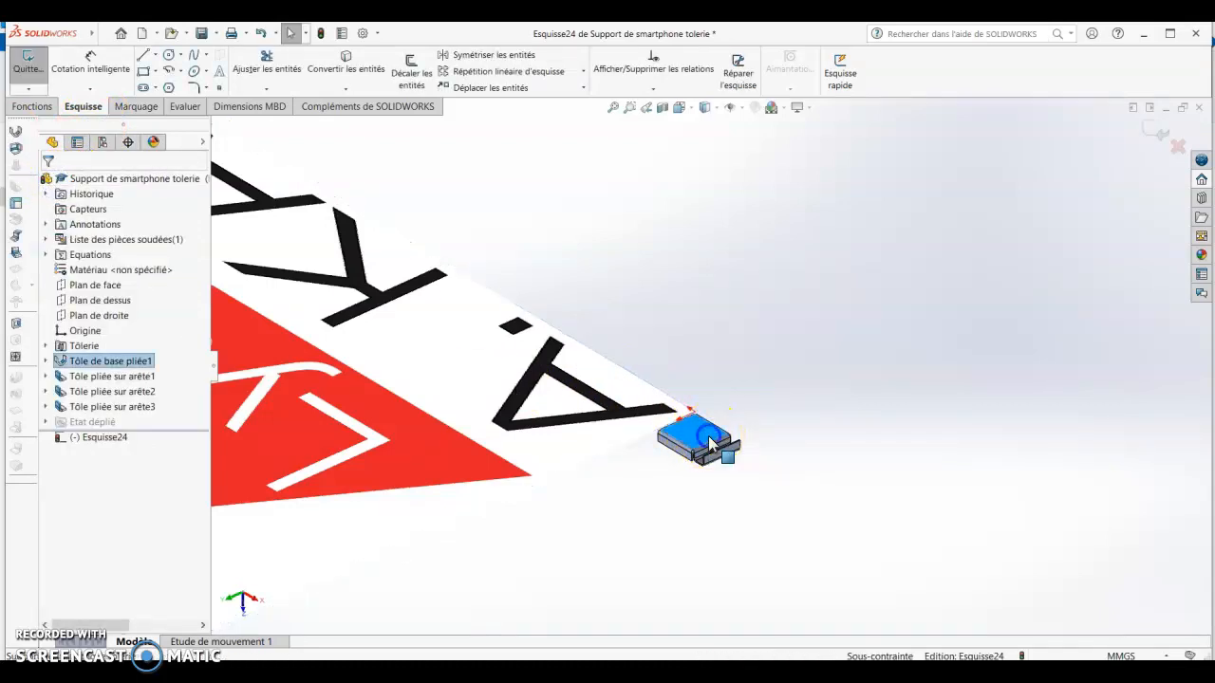
{"action": "left_click", "coordinate": [690, 110]}
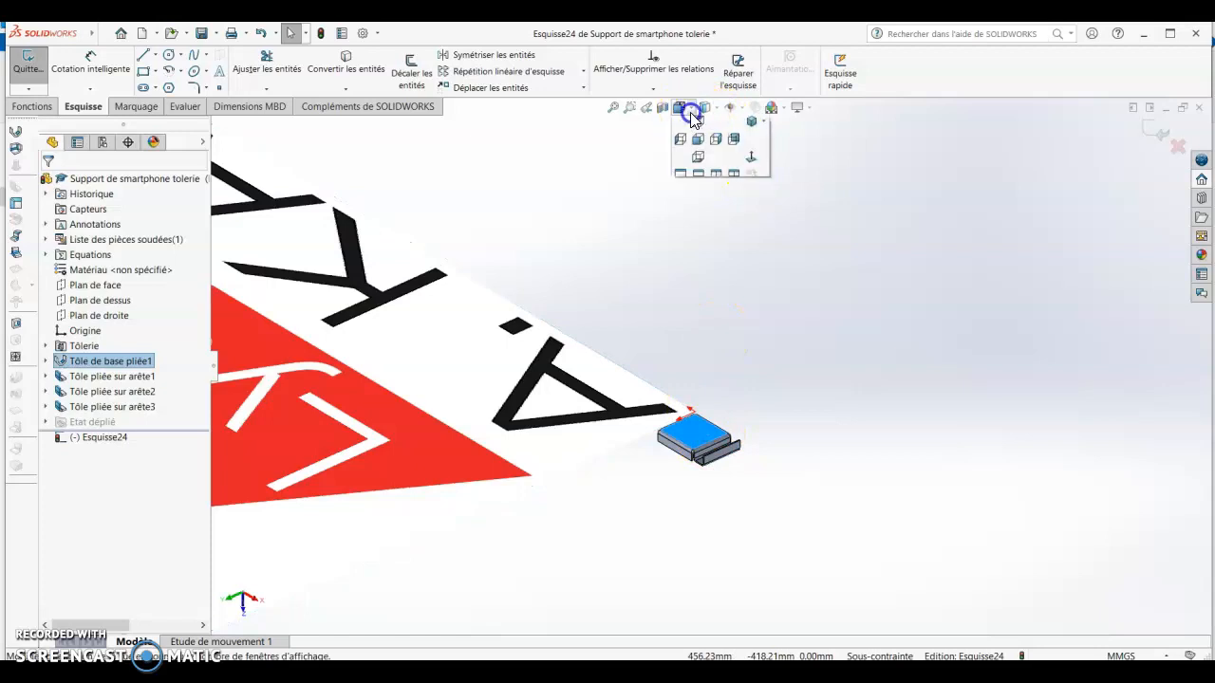
{"action": "left_click", "coordinate": [751, 176]}
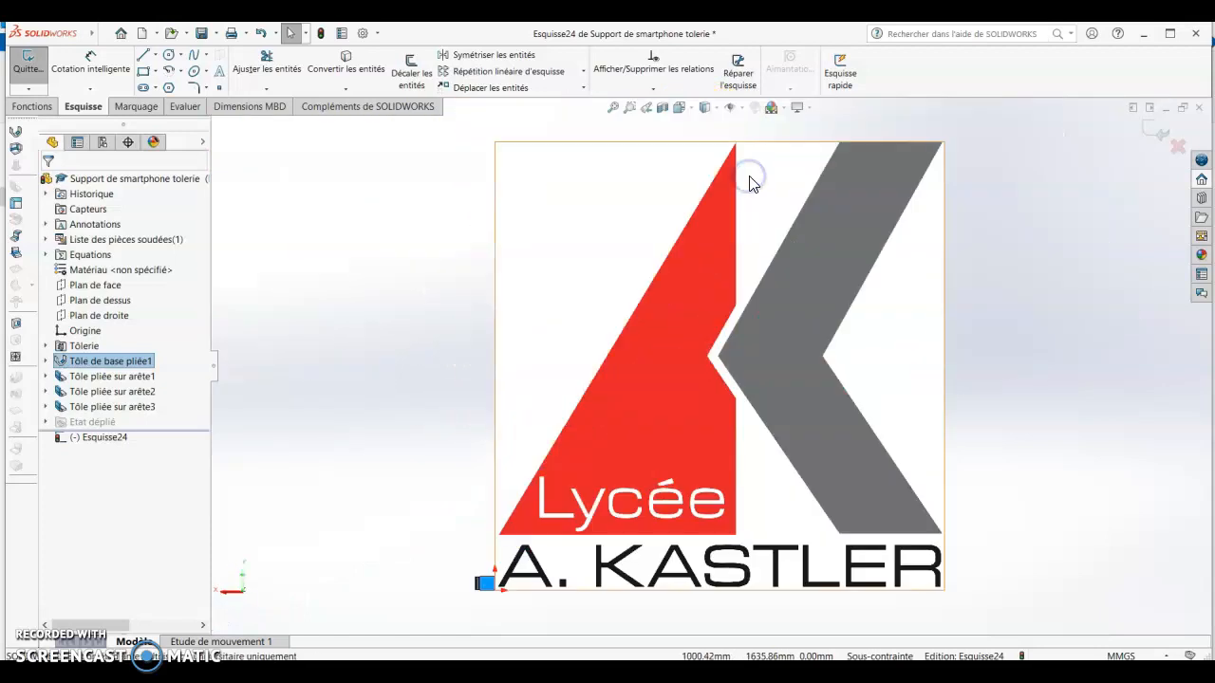
{"action": "left_click", "coordinate": [791, 260]}
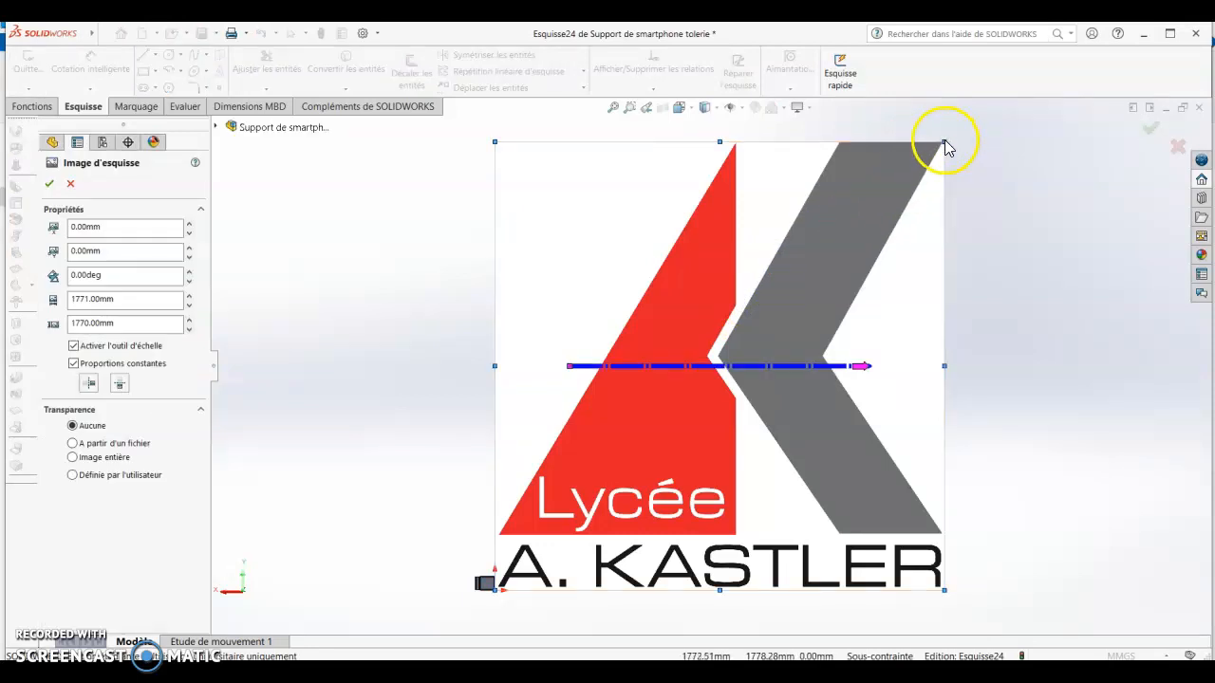
{"action": "mouse_move", "coordinate": [927, 163]}
{"action": "left_mouse_down"}
{"action": "mouse_move", "coordinate": [870, 233]}
{"action": "mouse_move", "coordinate": [493, 556]}
{"action": "mouse_move", "coordinate": [468, 594]}
{"action": "mouse_move", "coordinate": [495, 576]}
{"action": "left_mouse_up"}
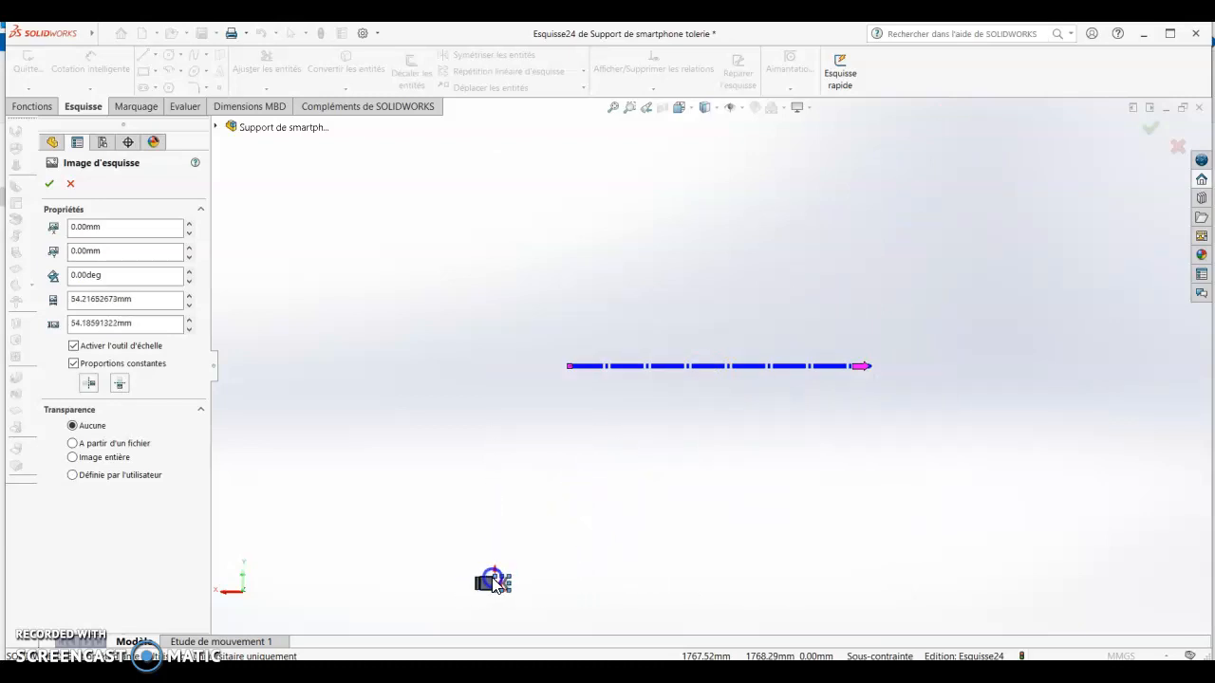
{"action": "left_click_drag", "start_coordinate": [493, 584], "coordinate": [487, 578]}
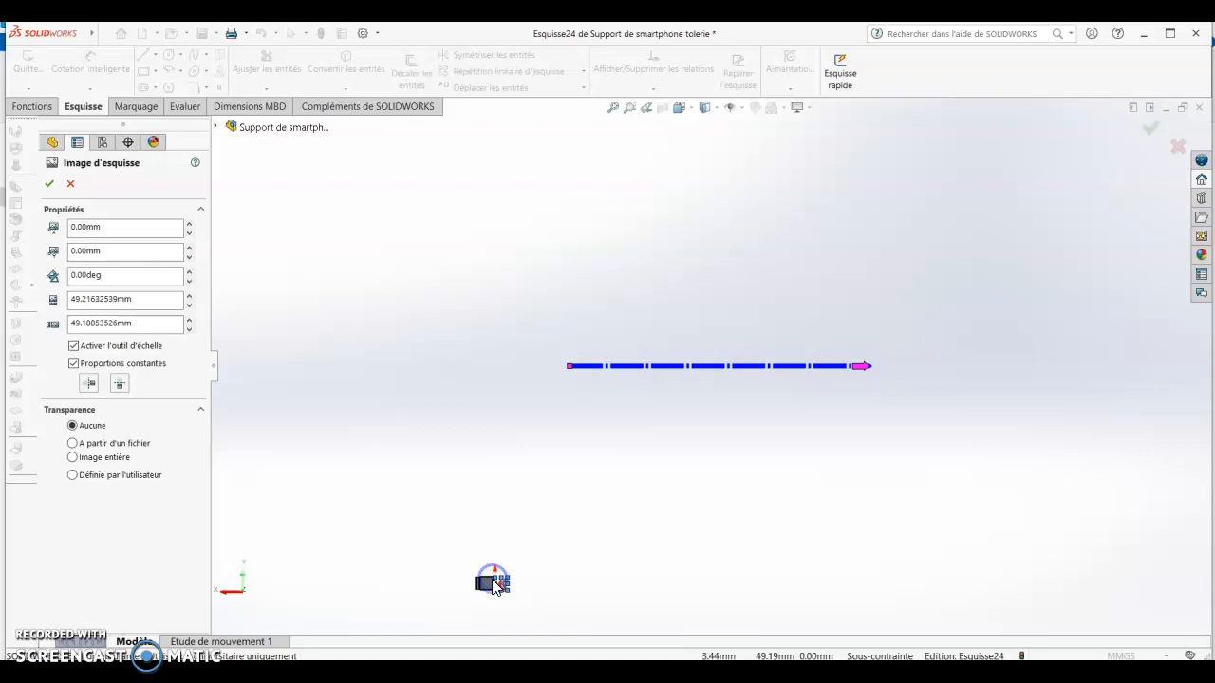
- Move the logo picture over the stand's top face, to about X -54 mm and Y 8.4 mm
{"action": "left_click", "coordinate": [614, 109]}
{"action": "scroll", "coordinate": [444, 513], "scroll_direction": "down", "scroll_amount": 2}
{"action": "scroll", "coordinate": [595, 398], "scroll_direction": "down", "scroll_amount": 3}
{"action": "scroll", "coordinate": [617, 474], "scroll_direction": "down", "scroll_amount": 4}
{"action": "scroll", "coordinate": [719, 393], "scroll_direction": "down", "scroll_amount": 4}
{"action": "scroll", "coordinate": [730, 375], "scroll_direction": "up", "scroll_amount": 1}
{"action": "scroll", "coordinate": [732, 367], "scroll_direction": "up", "scroll_amount": 1}
{"action": "mouse_move", "coordinate": [798, 302]}
{"action": "left_mouse_down"}
{"action": "mouse_move", "coordinate": [711, 272]}
{"action": "mouse_move", "coordinate": [611, 281]}
{"action": "left_mouse_up"}
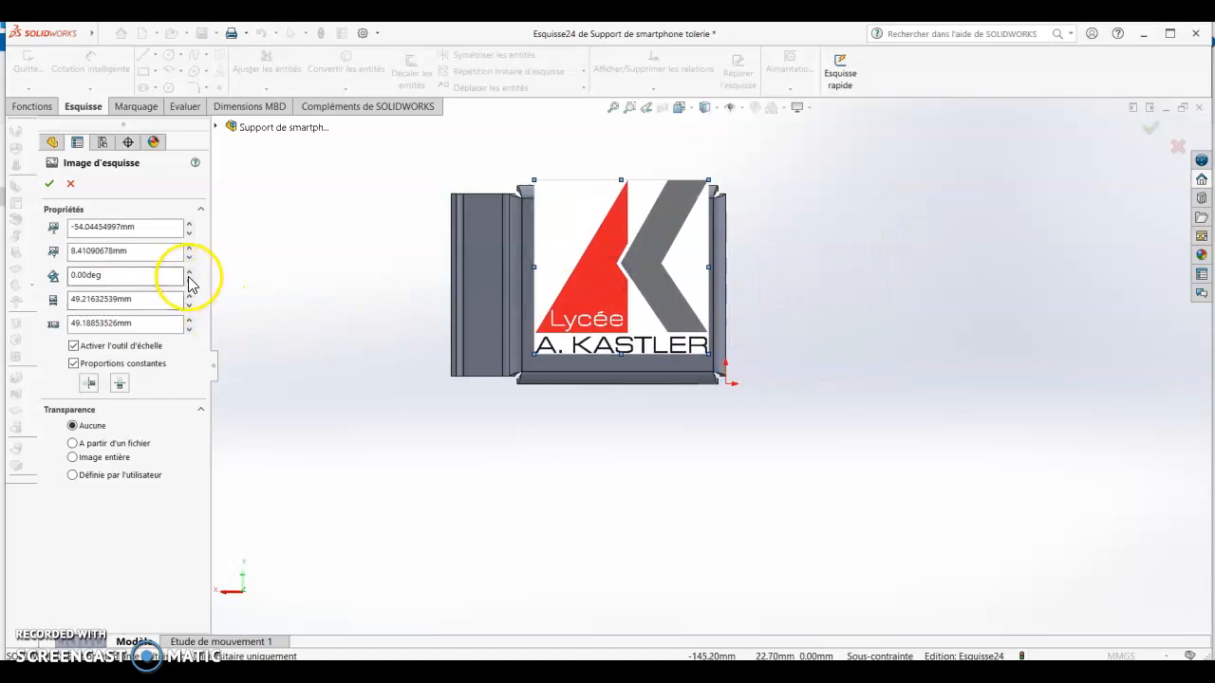
- Rotate the logo picture by setting its angle to -90 degrees
{"action": "left_click_drag", "start_coordinate": [188, 280], "coordinate": [188, 282]}
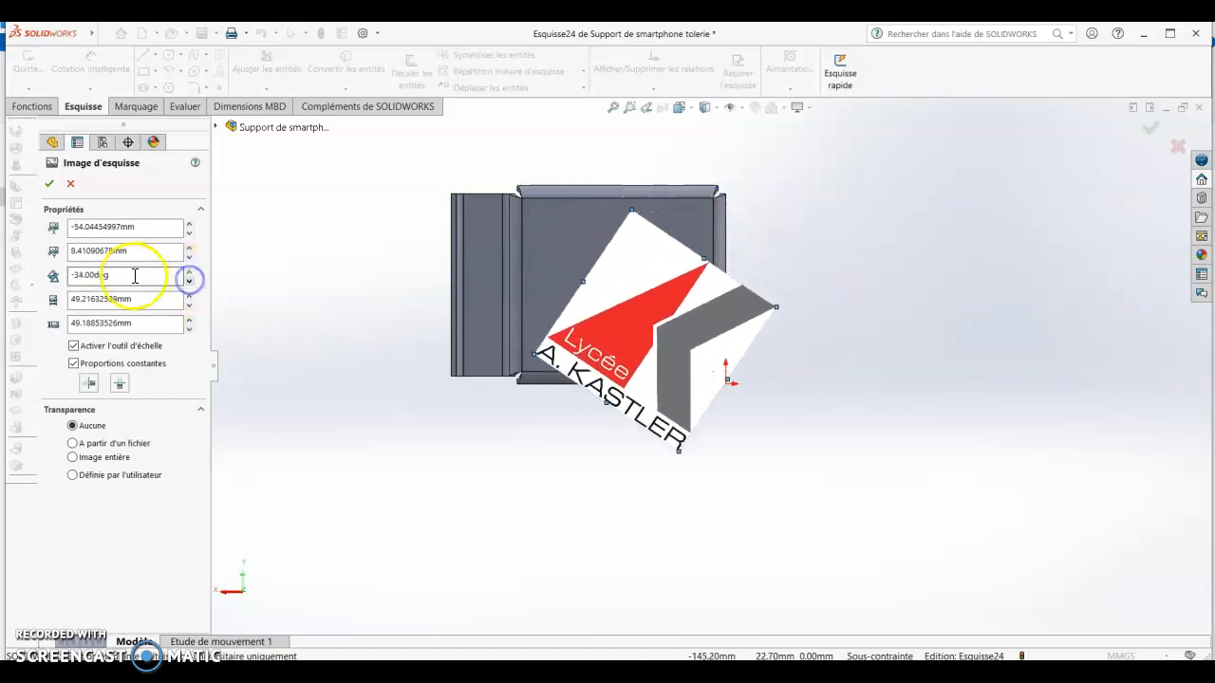
{"action": "left_click", "coordinate": [101, 277]}
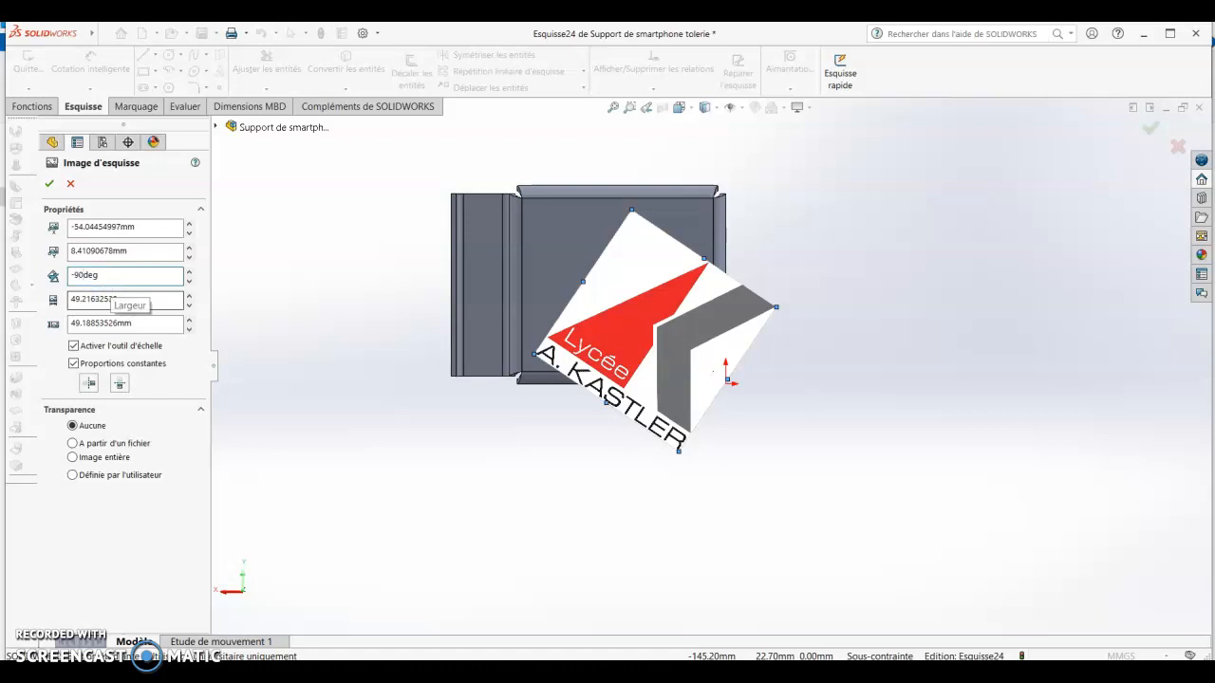
{"action": "key", "text": "Return"}
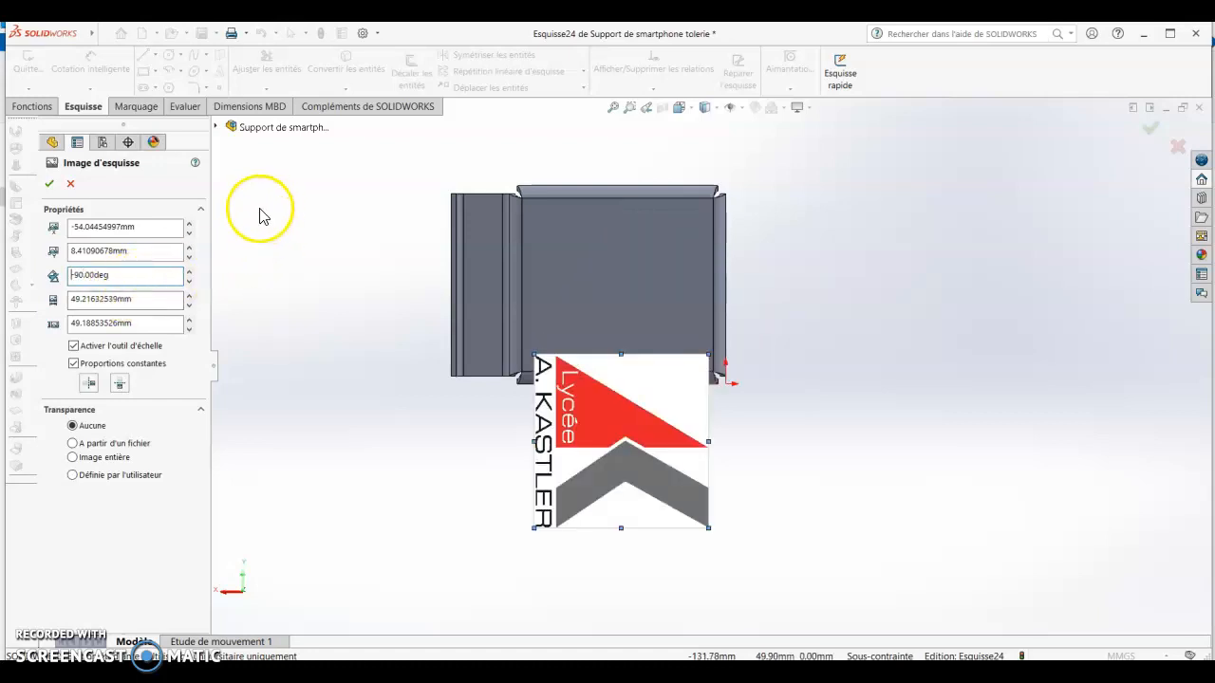
- Shrink the rotated logo to about 23.5 mm, centre it on the top face and accept the picture settings
{"action": "left_click_drag", "start_coordinate": [593, 438], "coordinate": [593, 305]}
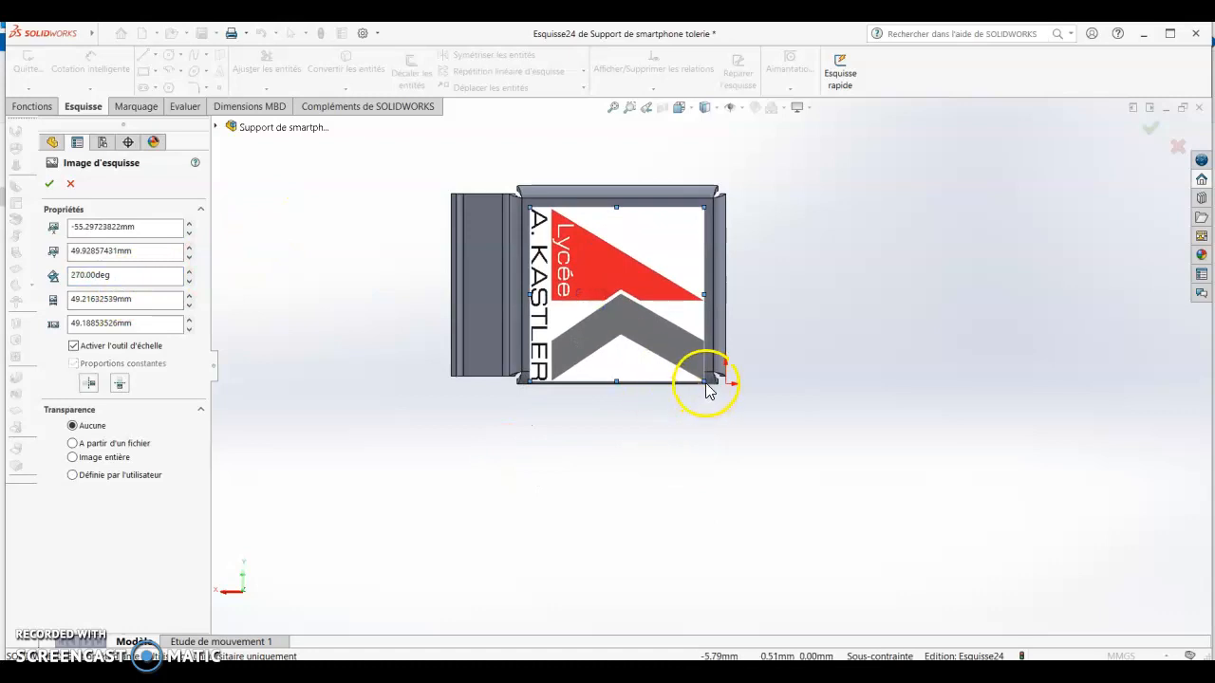
{"action": "mouse_move", "coordinate": [705, 381]}
{"action": "left_mouse_down"}
{"action": "mouse_move", "coordinate": [582, 297]}
{"action": "mouse_move", "coordinate": [603, 277]}
{"action": "mouse_move", "coordinate": [614, 303]}
{"action": "left_mouse_up"}
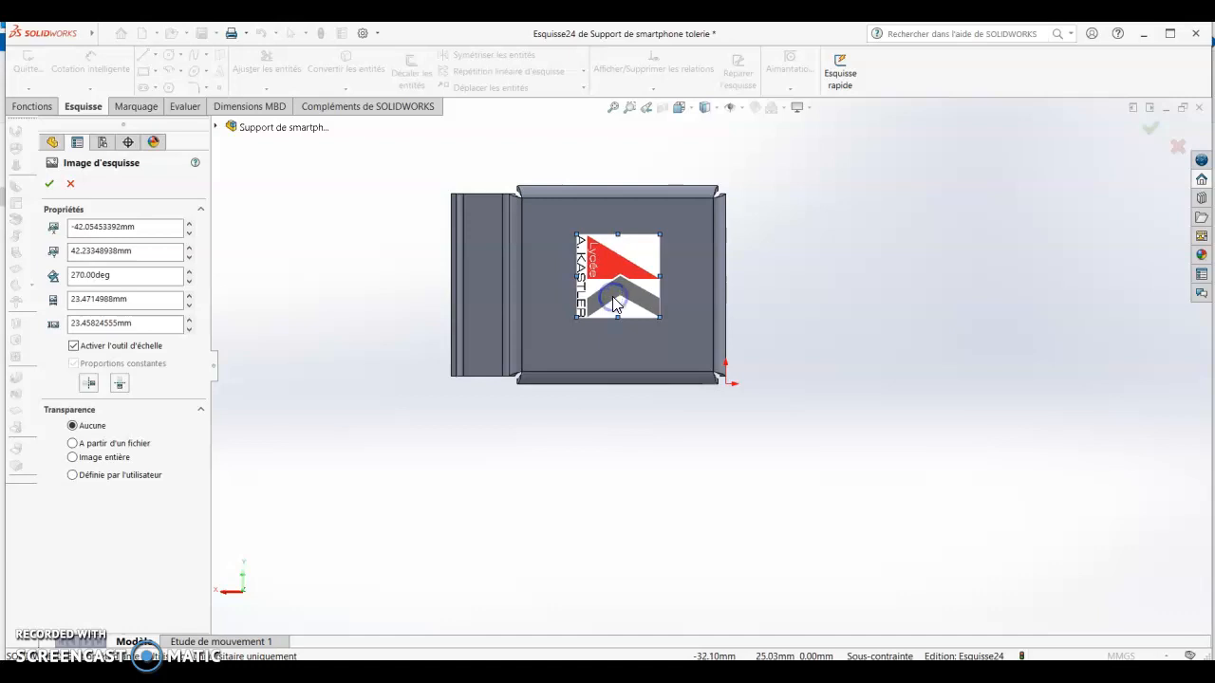
{"action": "left_click", "coordinate": [49, 183]}
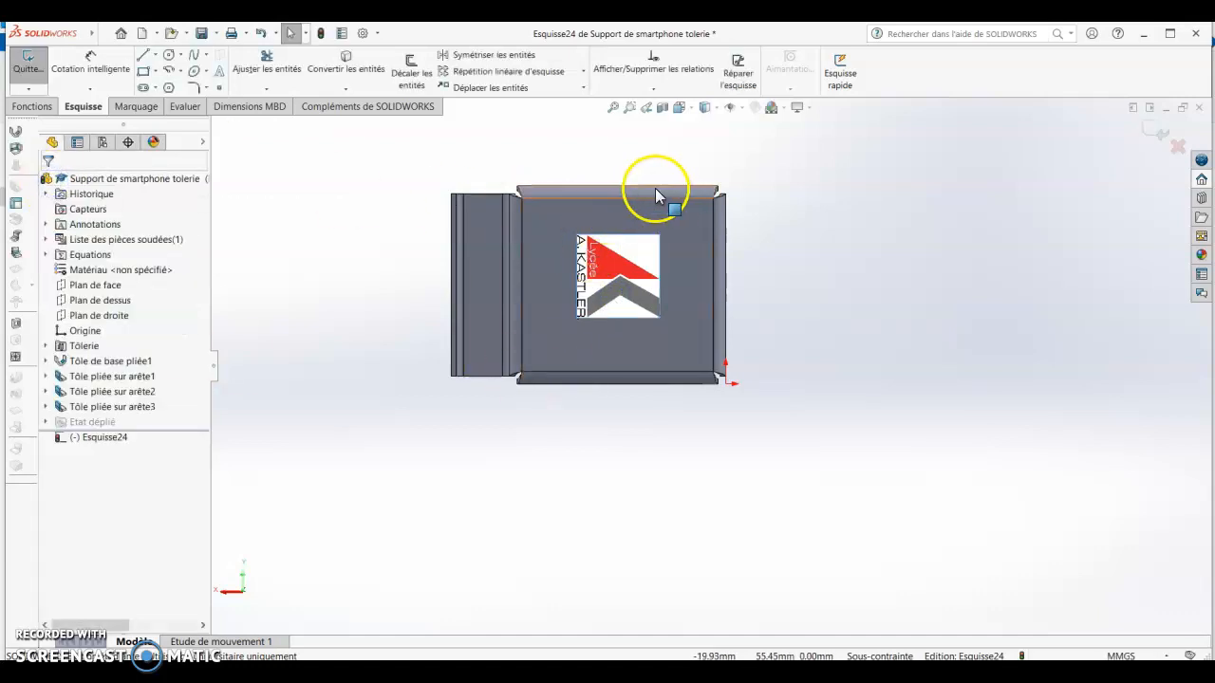
- Trace the logo's red triangle with a closed line chain, slanted edge about 23.7 mm and vertical edge about 12.2 mm, following the notch below
{"action": "scroll", "coordinate": [631, 264], "scroll_direction": "down", "scroll_amount": 2}
{"action": "scroll", "coordinate": [634, 266], "scroll_direction": "down", "scroll_amount": 2}
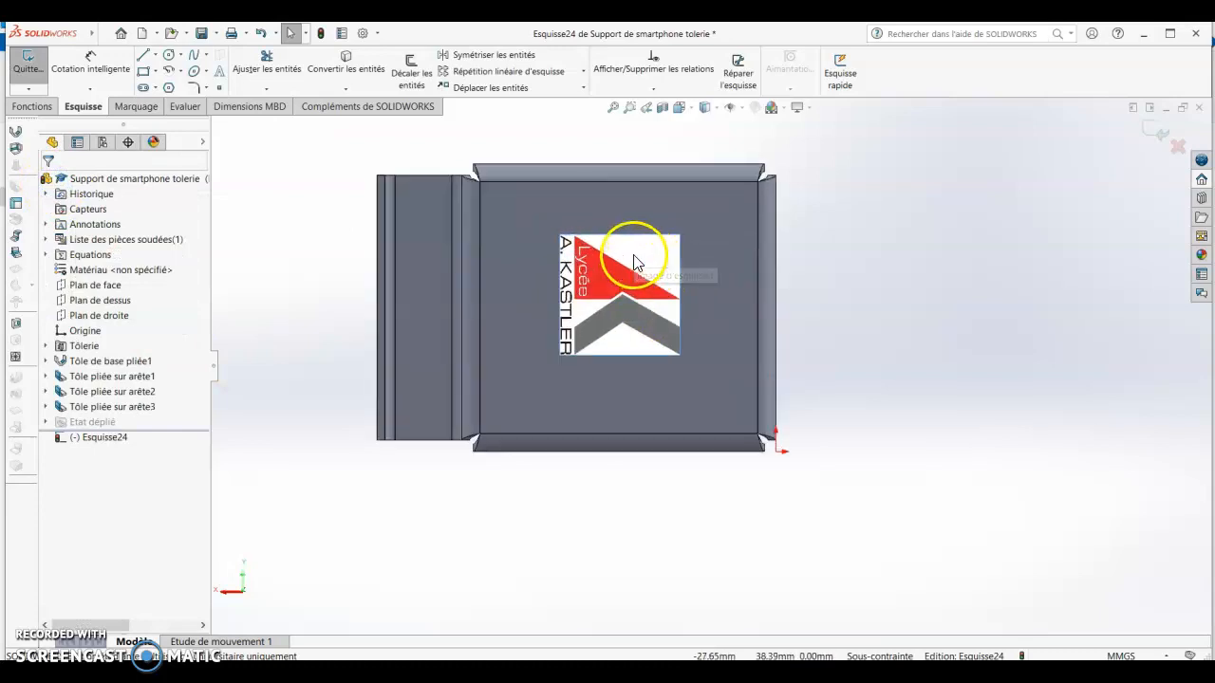
{"action": "scroll", "coordinate": [518, 238], "scroll_direction": "down", "scroll_amount": 1}
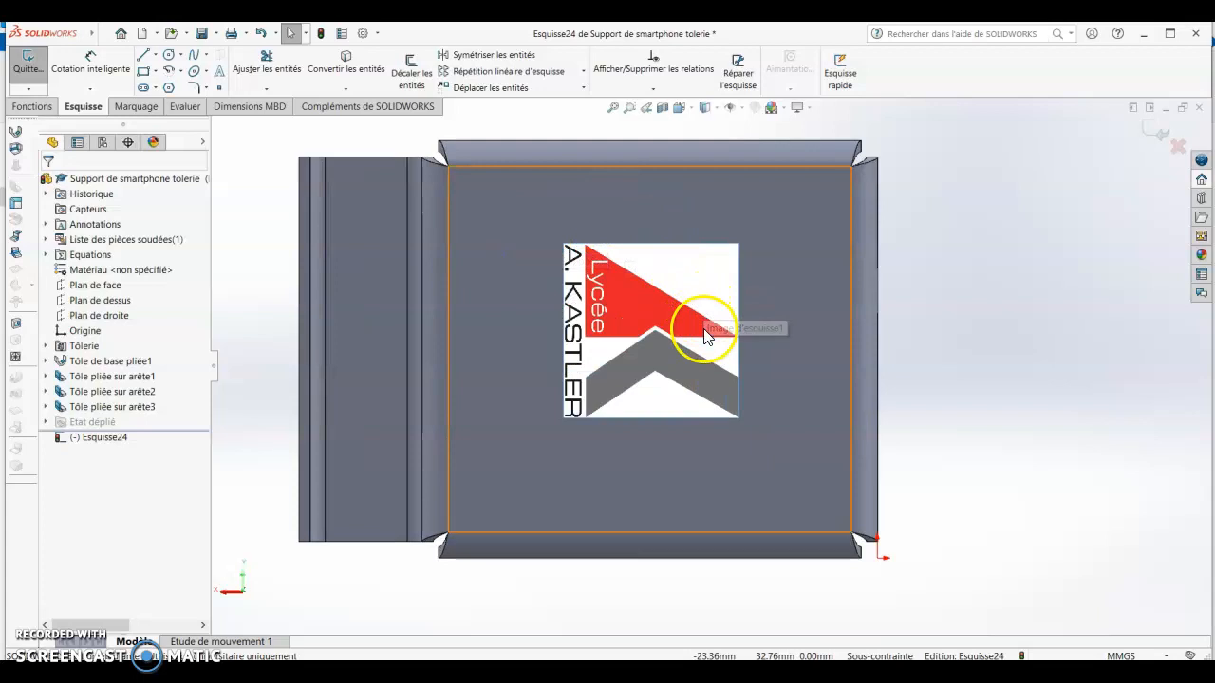
{"action": "scroll", "coordinate": [700, 302], "scroll_direction": "down", "scroll_amount": 1}
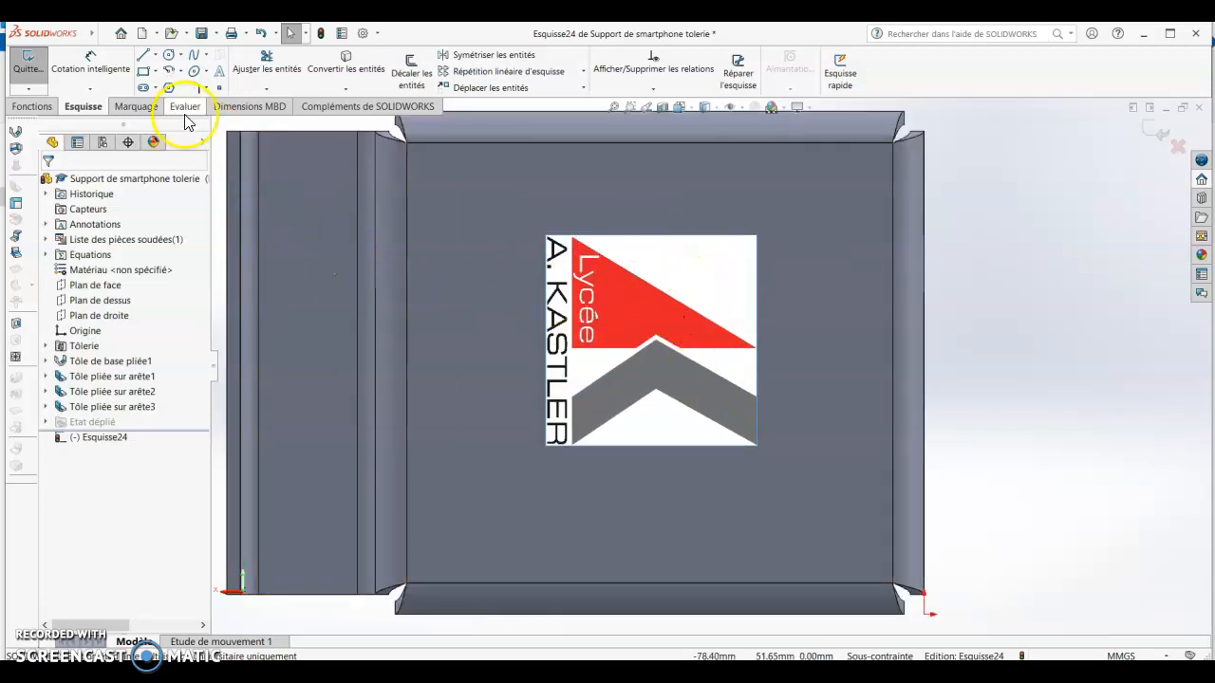
{"action": "left_click", "coordinate": [144, 59]}
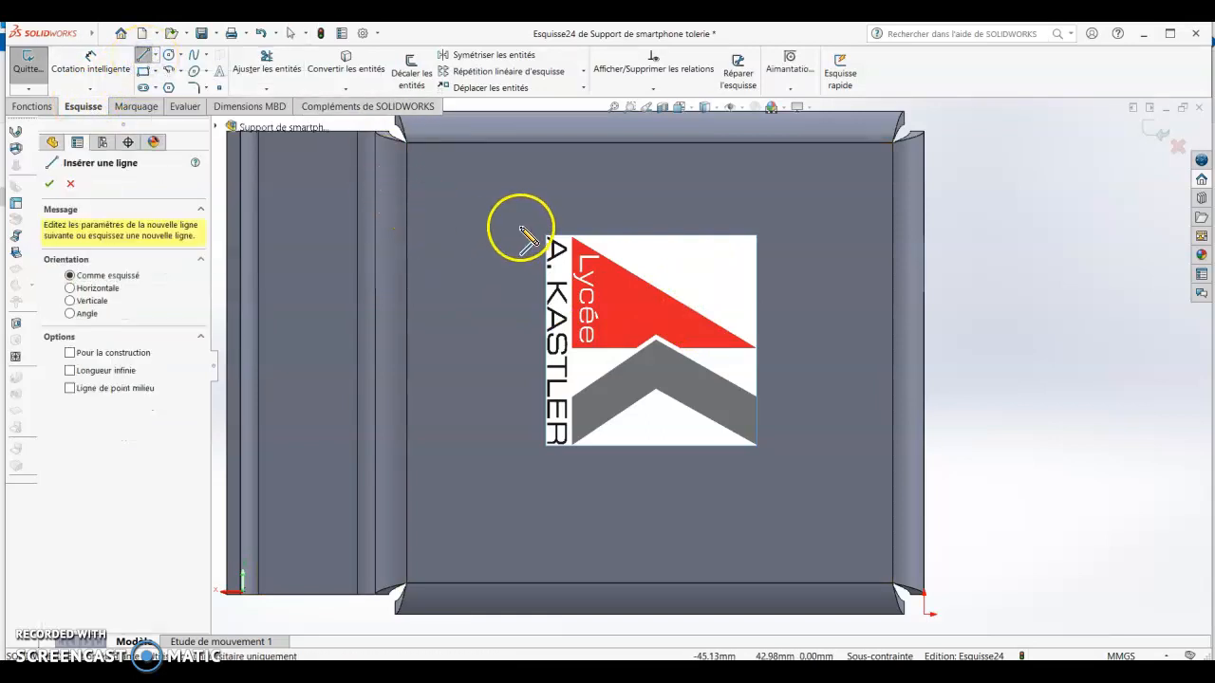
{"action": "scroll", "coordinate": [588, 275], "scroll_direction": "down", "scroll_amount": 3}
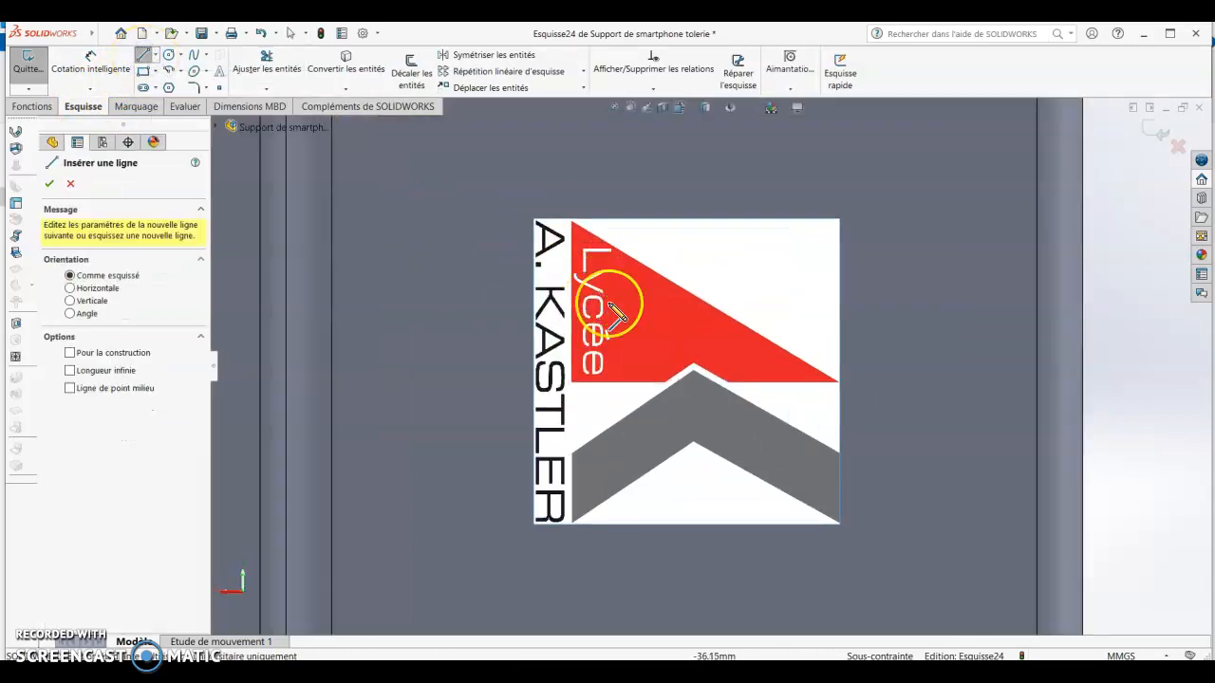
{"action": "scroll", "coordinate": [683, 380], "scroll_direction": "down", "scroll_amount": 2}
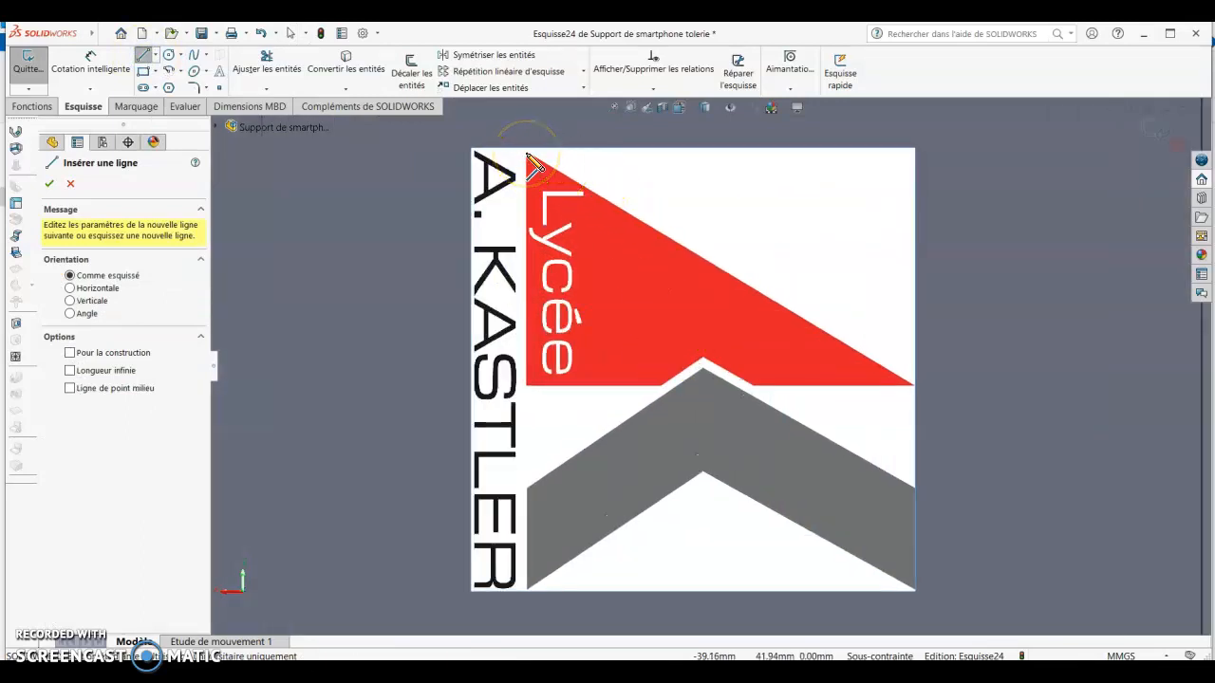
{"action": "mouse_move", "coordinate": [528, 154]}
{"action": "left_mouse_down"}
{"action": "mouse_move", "coordinate": [727, 244]}
{"action": "mouse_move", "coordinate": [911, 383]}
{"action": "left_mouse_up"}
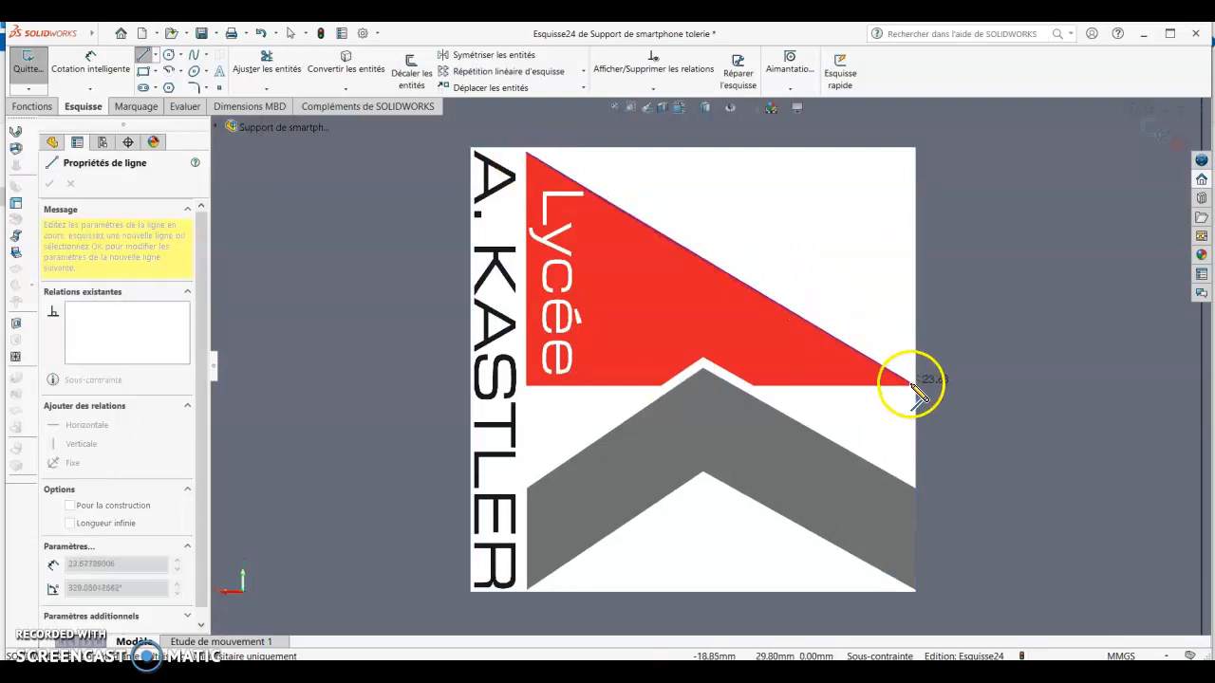
{"action": "left_click", "coordinate": [911, 383]}
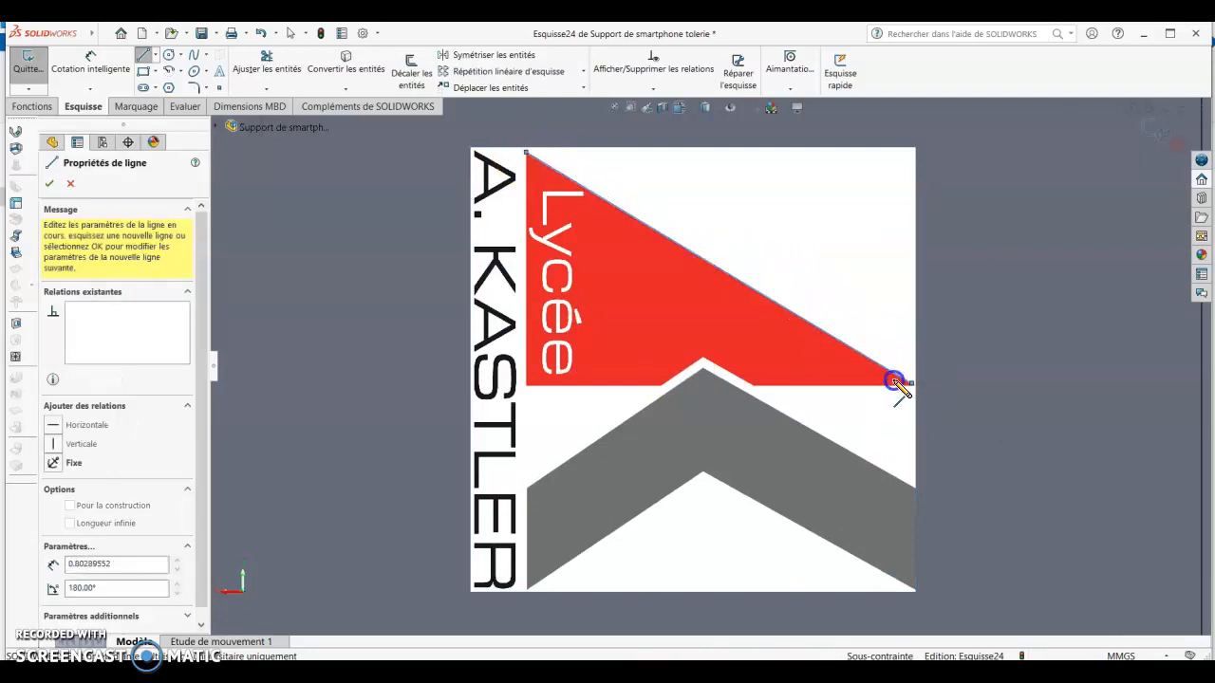
{"action": "left_click", "coordinate": [749, 383]}
{"action": "left_click", "coordinate": [703, 358]}
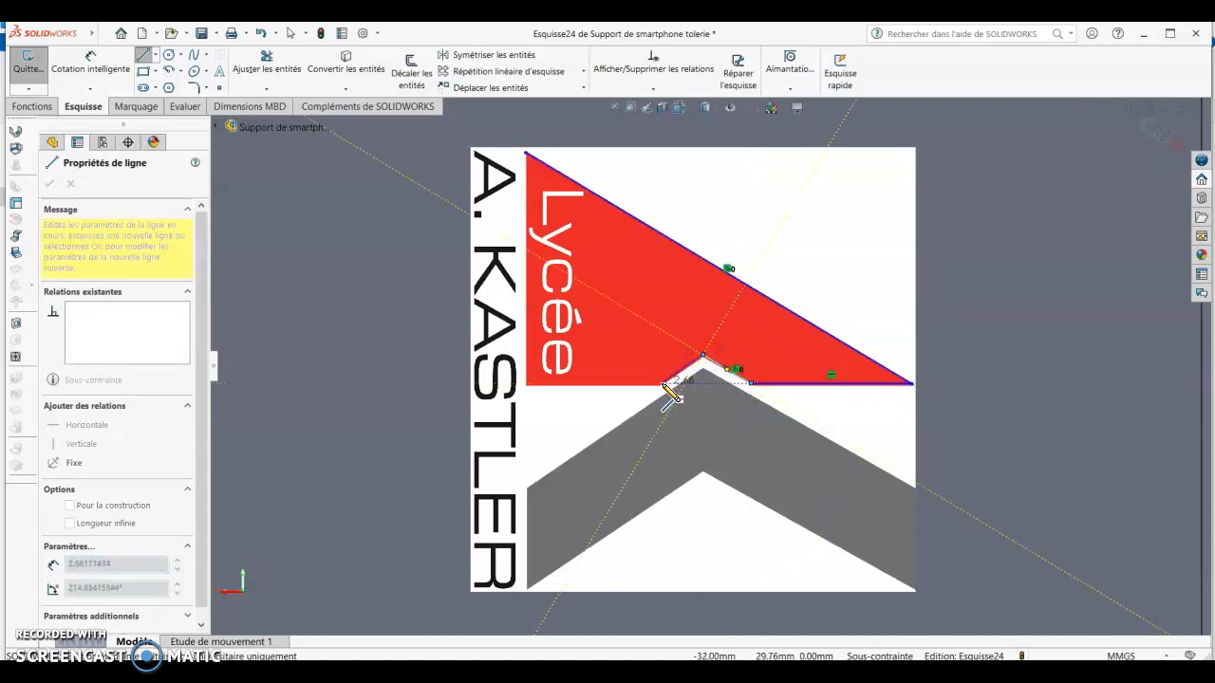
{"action": "left_click", "coordinate": [662, 384]}
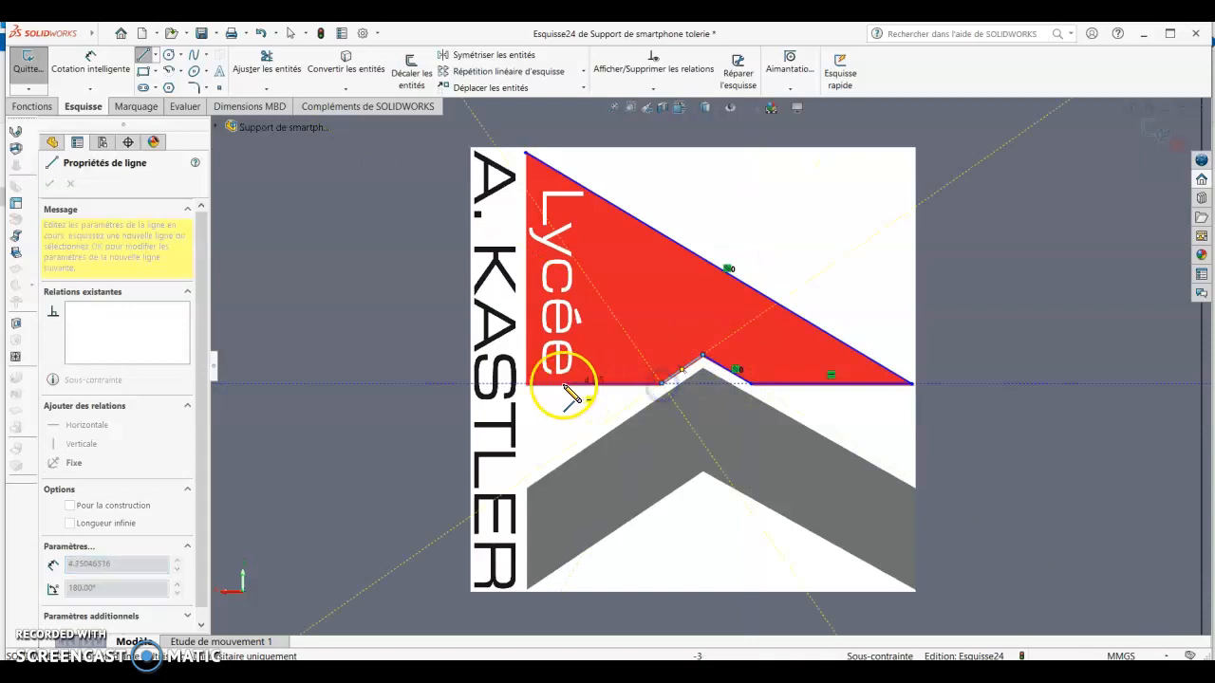
{"action": "left_click", "coordinate": [526, 383]}
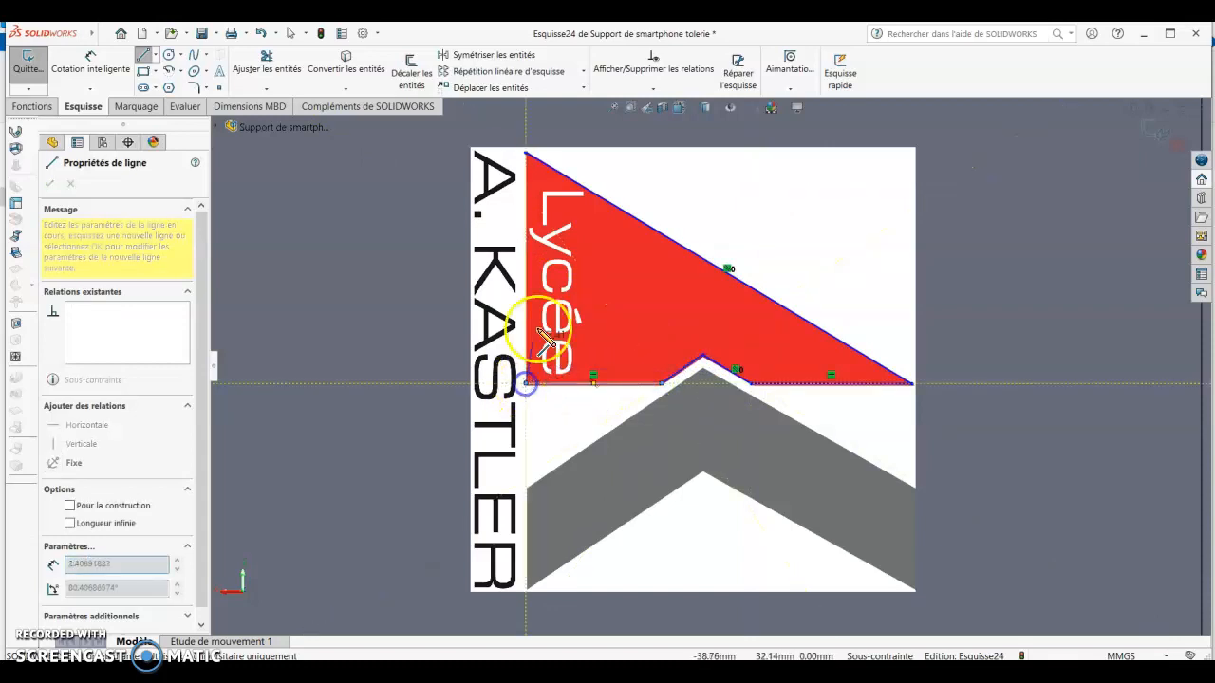
{"action": "left_click", "coordinate": [527, 151]}
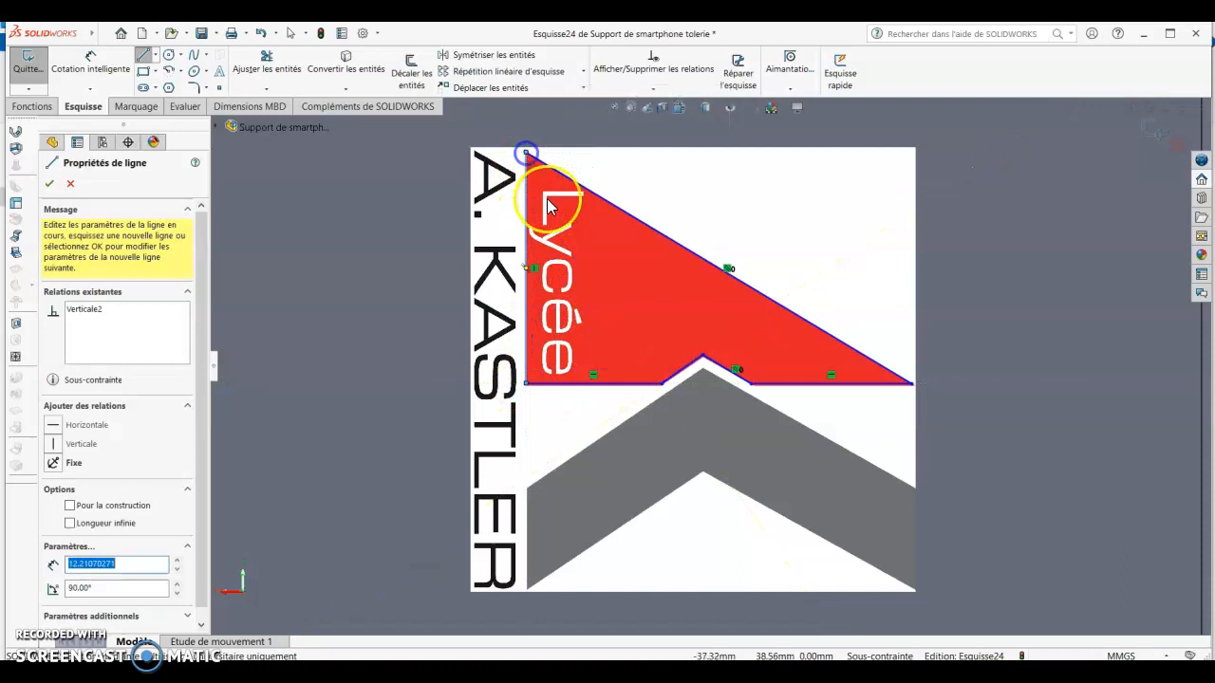
- Trace the logo's grey chevron with a closed line chain, its vertical ends about 5.2 mm long, and finish the Line command
{"action": "left_click", "coordinate": [704, 361]}
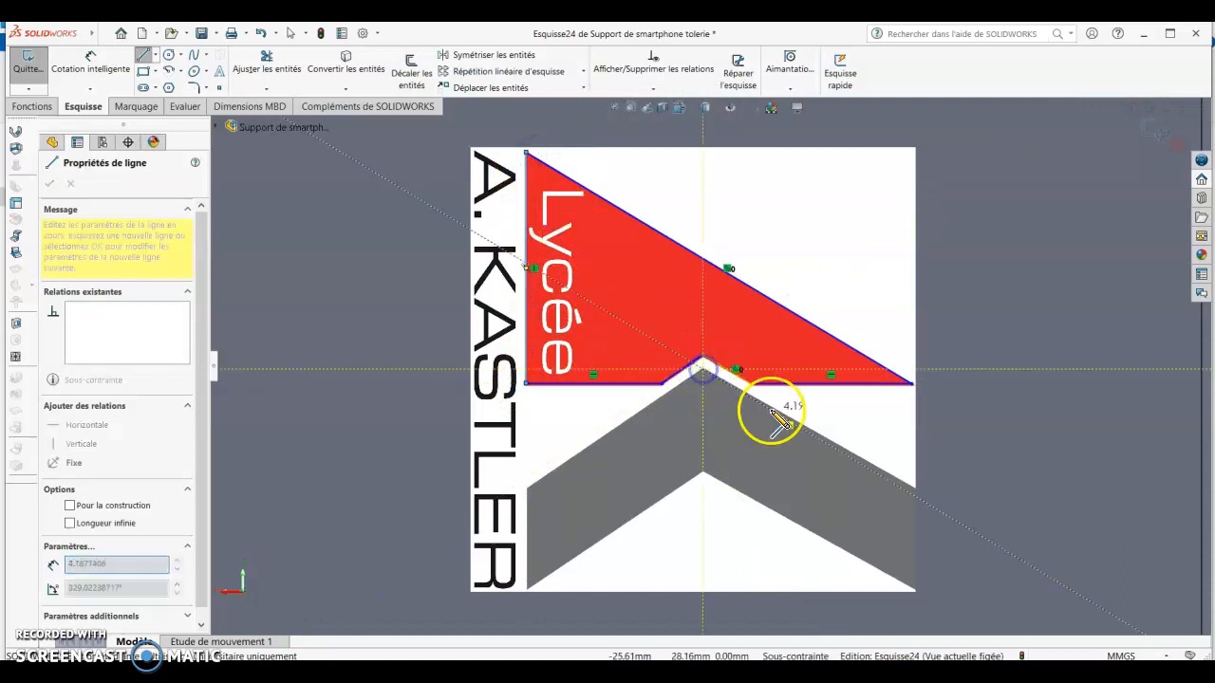
{"action": "left_click", "coordinate": [911, 490]}
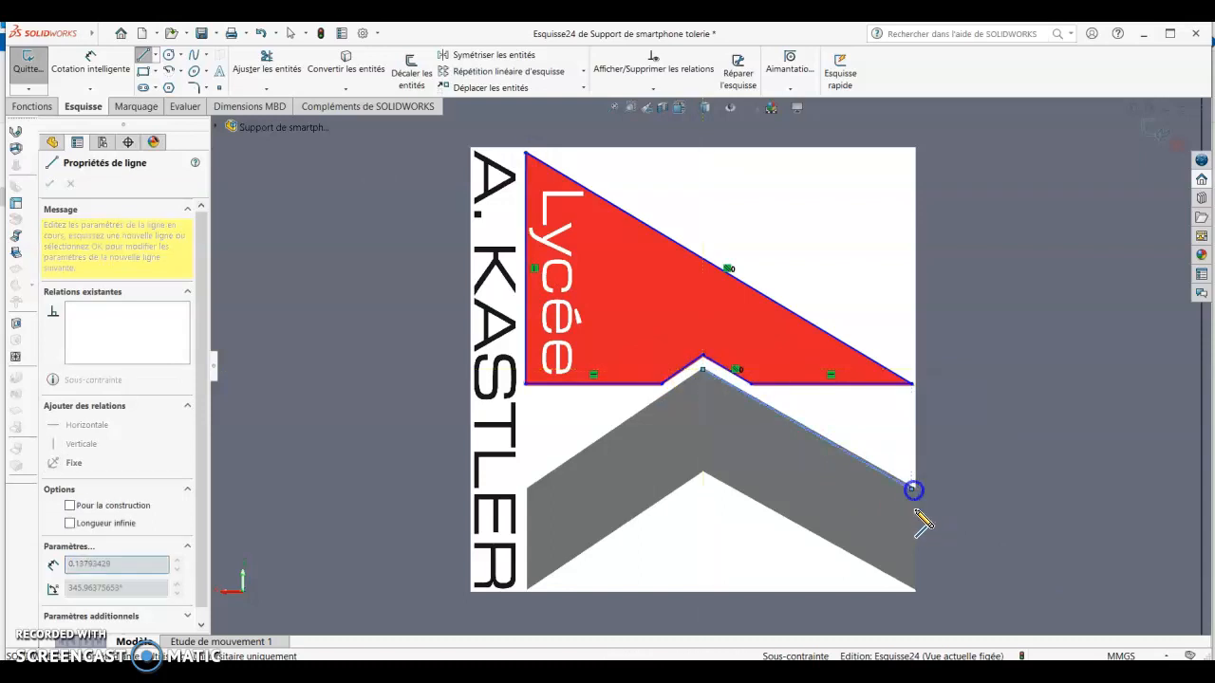
{"action": "left_click", "coordinate": [912, 588]}
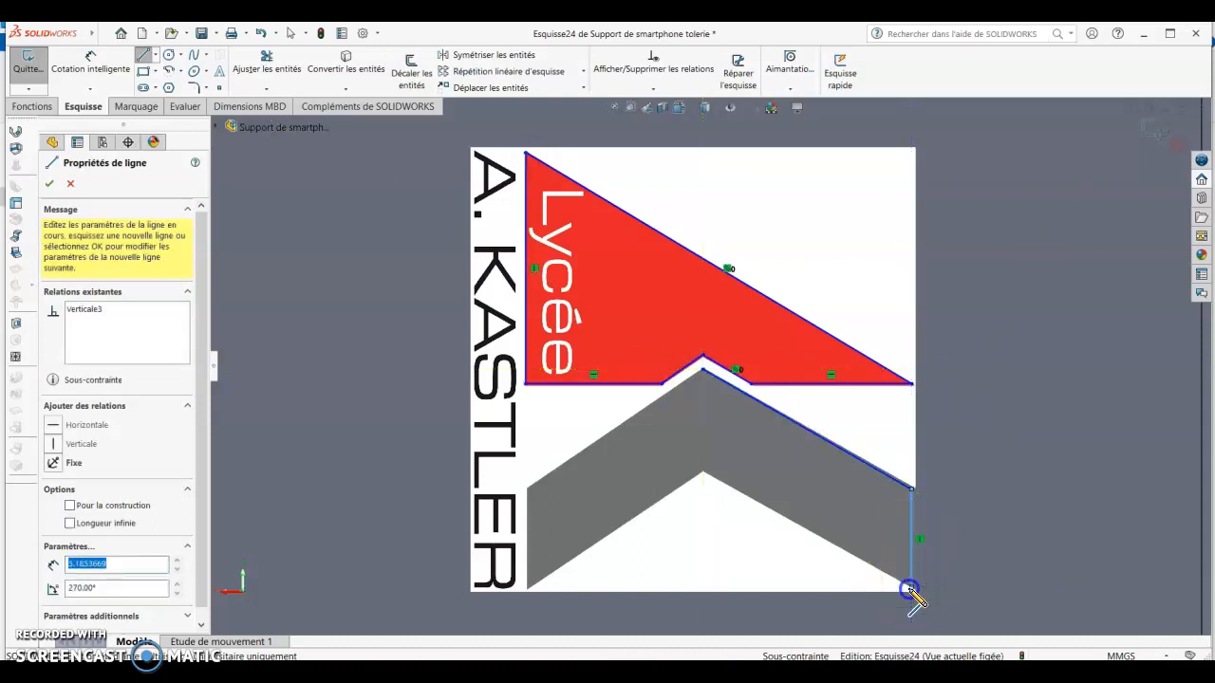
{"action": "left_click", "coordinate": [703, 475]}
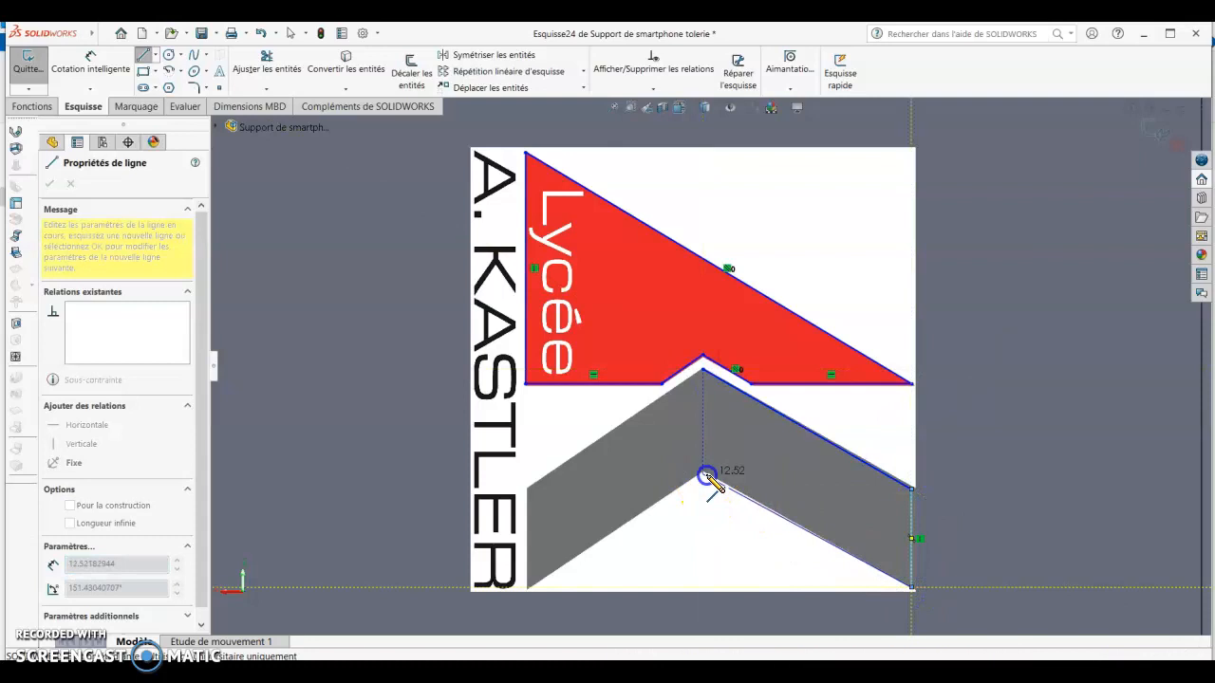
{"action": "left_click", "coordinate": [532, 587]}
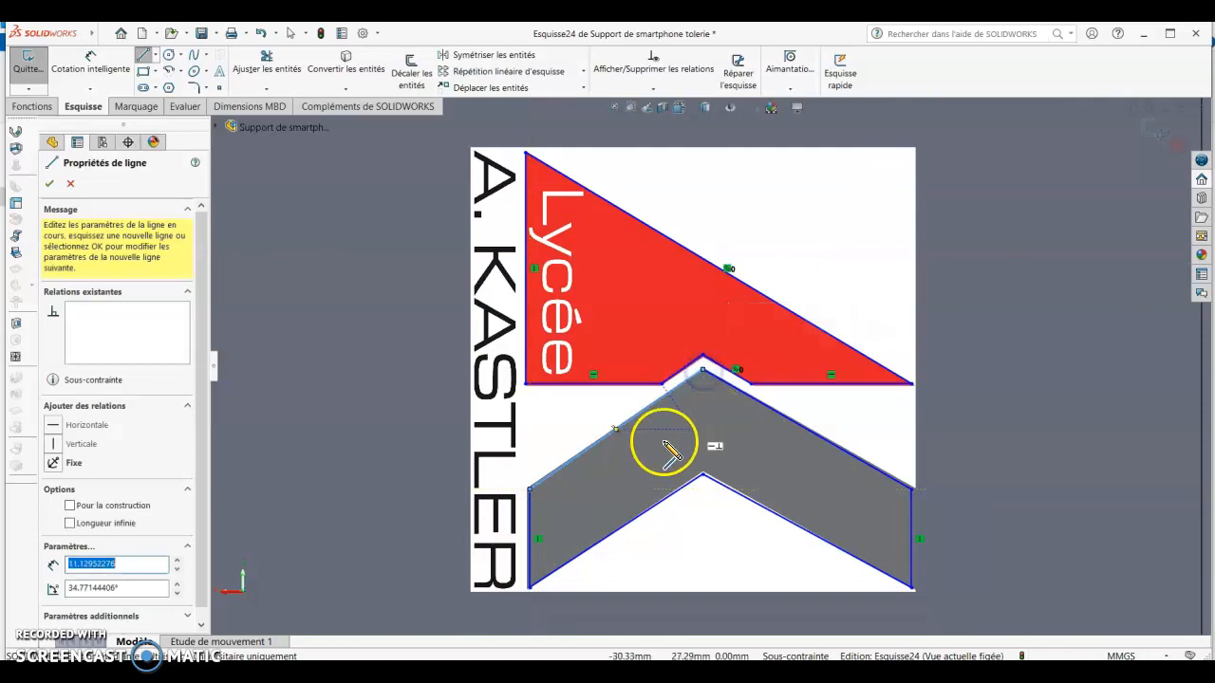
{"action": "left_click", "coordinate": [49, 186]}
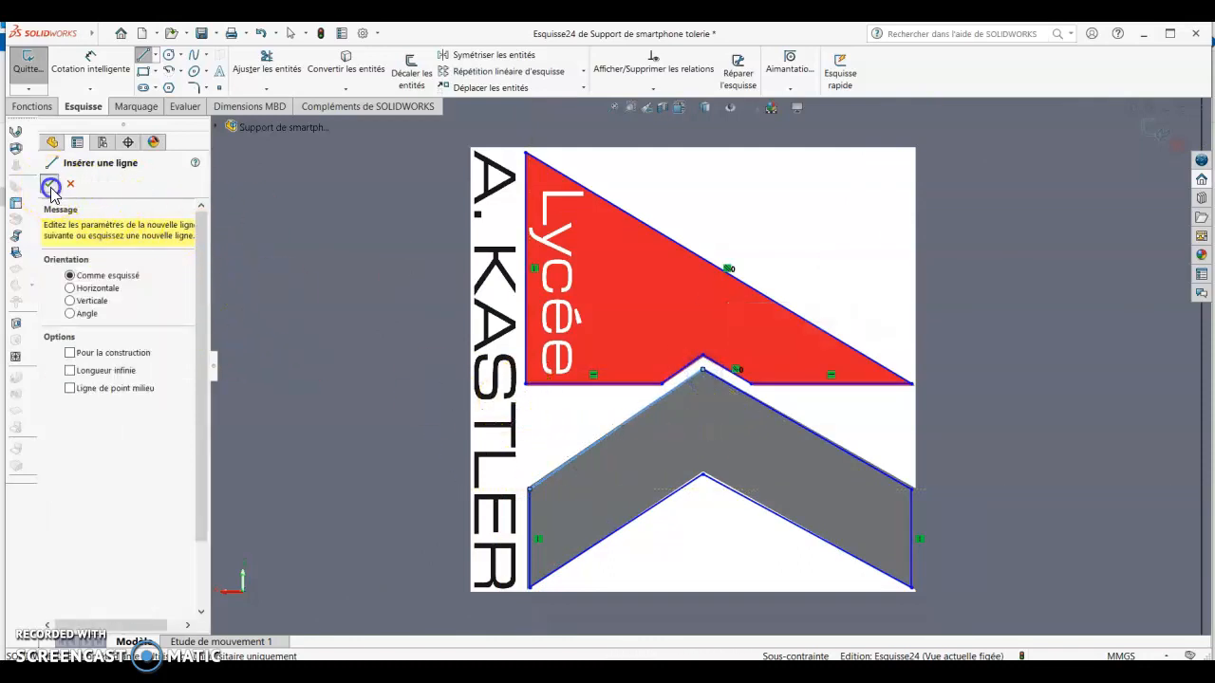
{"action": "left_click", "coordinate": [50, 187]}
- Cut-extrude the traced triangle and chevron through all of the stand's top face, keeping the normal cut option on
{"action": "key", "text": "f"}
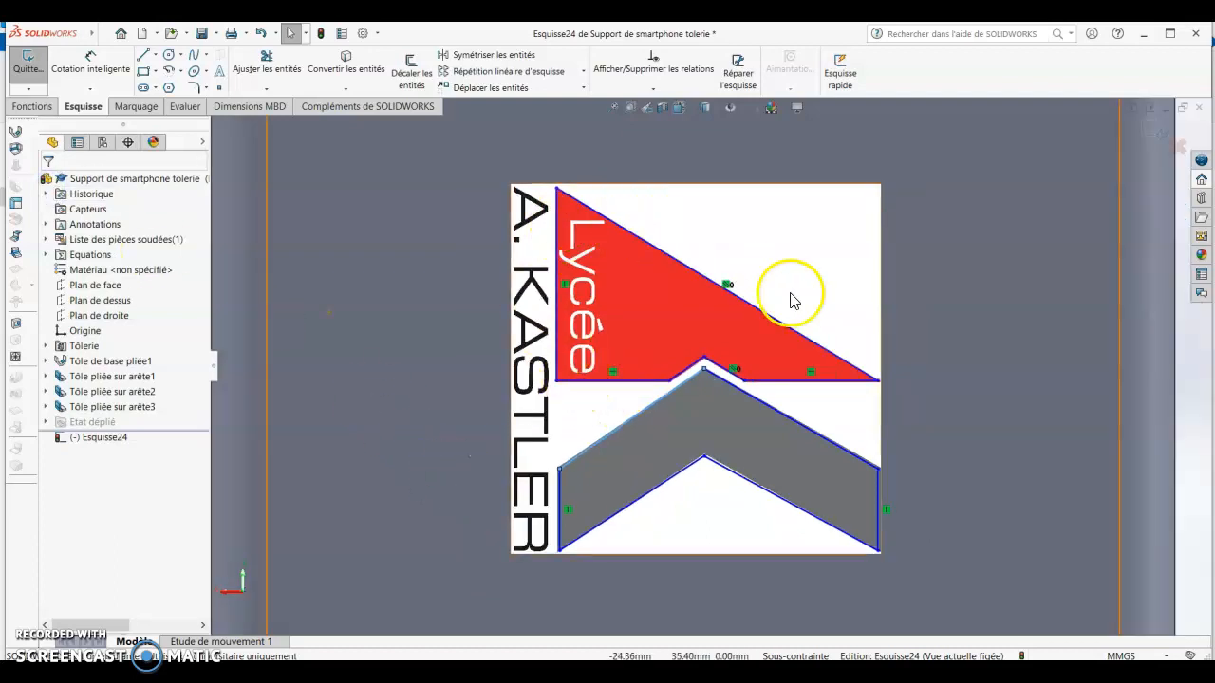
{"action": "scroll", "coordinate": [855, 521], "scroll_direction": "up", "scroll_amount": 2}
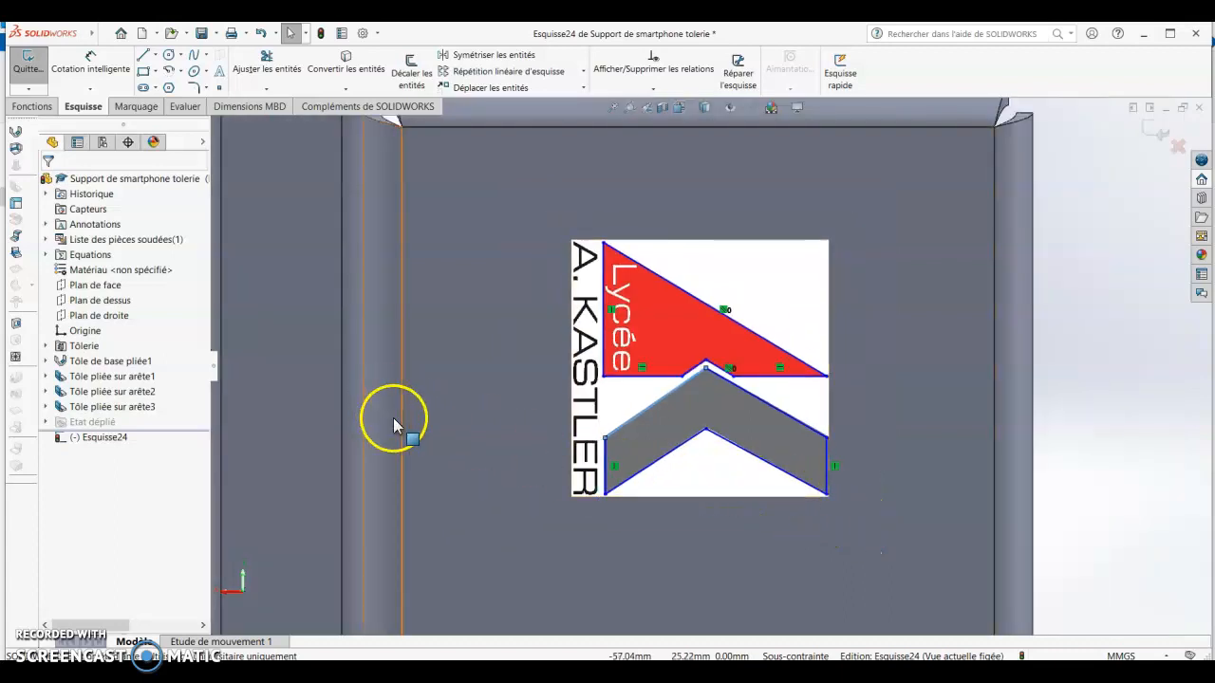
{"action": "scroll", "coordinate": [534, 434], "scroll_direction": "up", "scroll_amount": 3}
{"action": "middle_click_drag", "start_coordinate": [582, 493], "coordinate": [567, 314]}
{"action": "scroll", "coordinate": [721, 532], "scroll_direction": "down", "scroll_amount": 3}
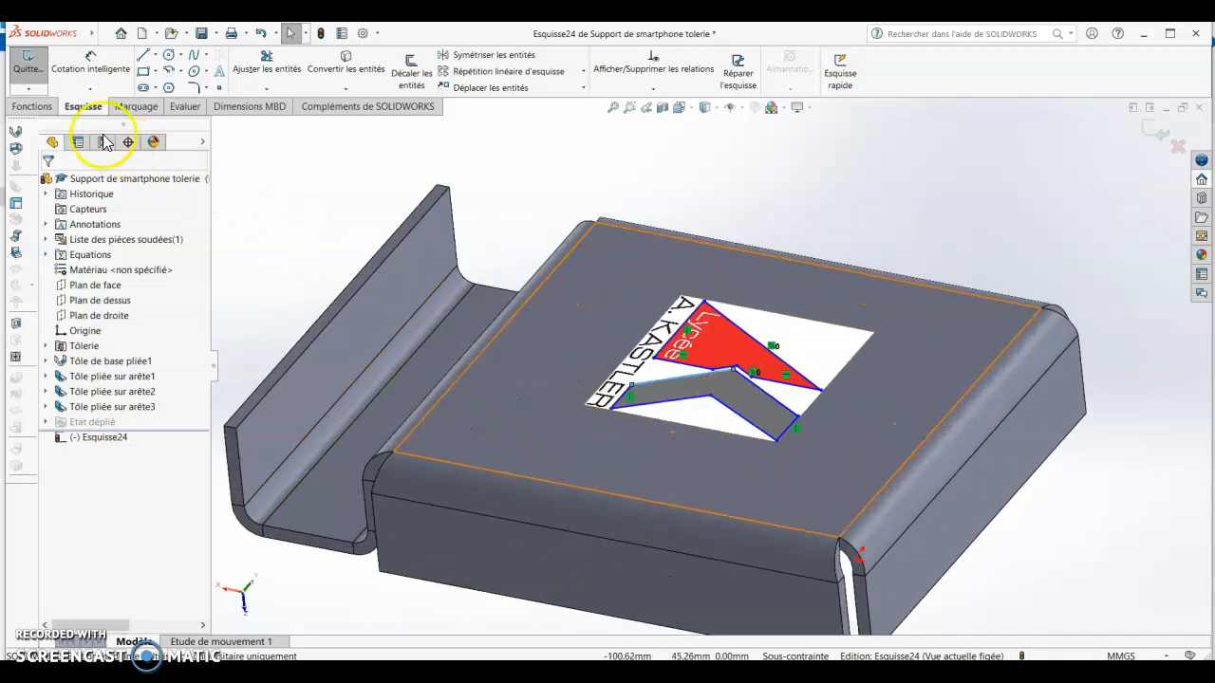
{"action": "left_click", "coordinate": [32, 106]}
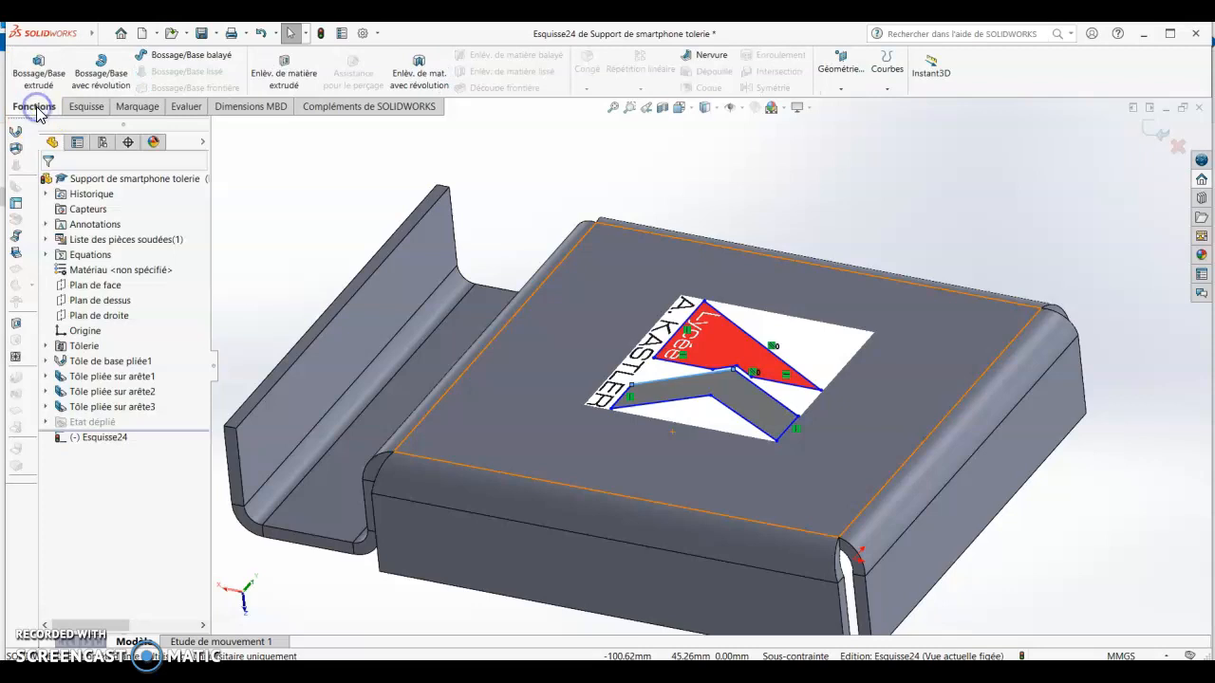
{"action": "left_click", "coordinate": [273, 65]}
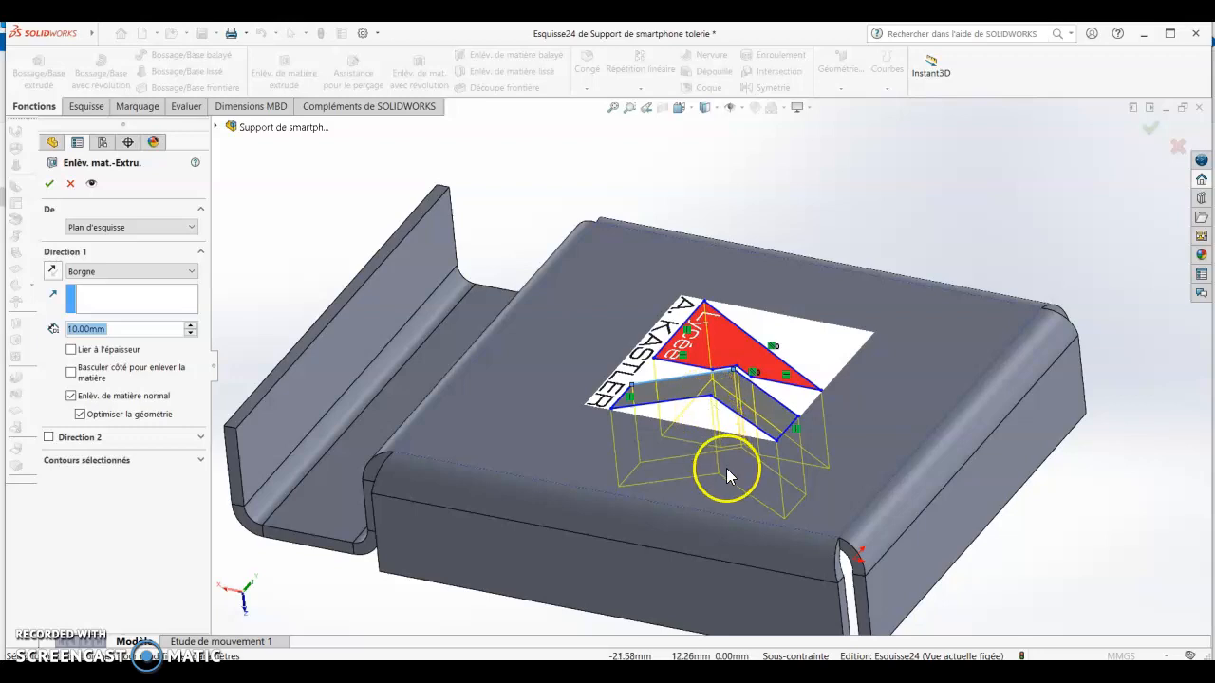
{"action": "left_click", "coordinate": [104, 275]}
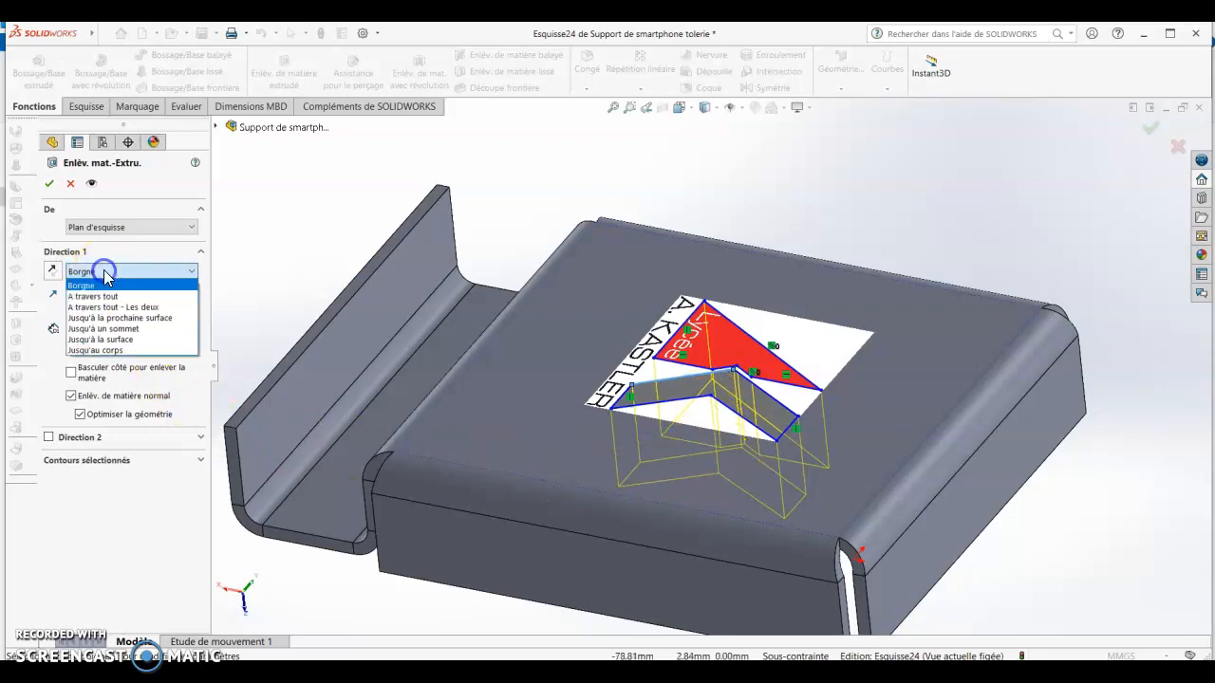
{"action": "left_click", "coordinate": [103, 298]}
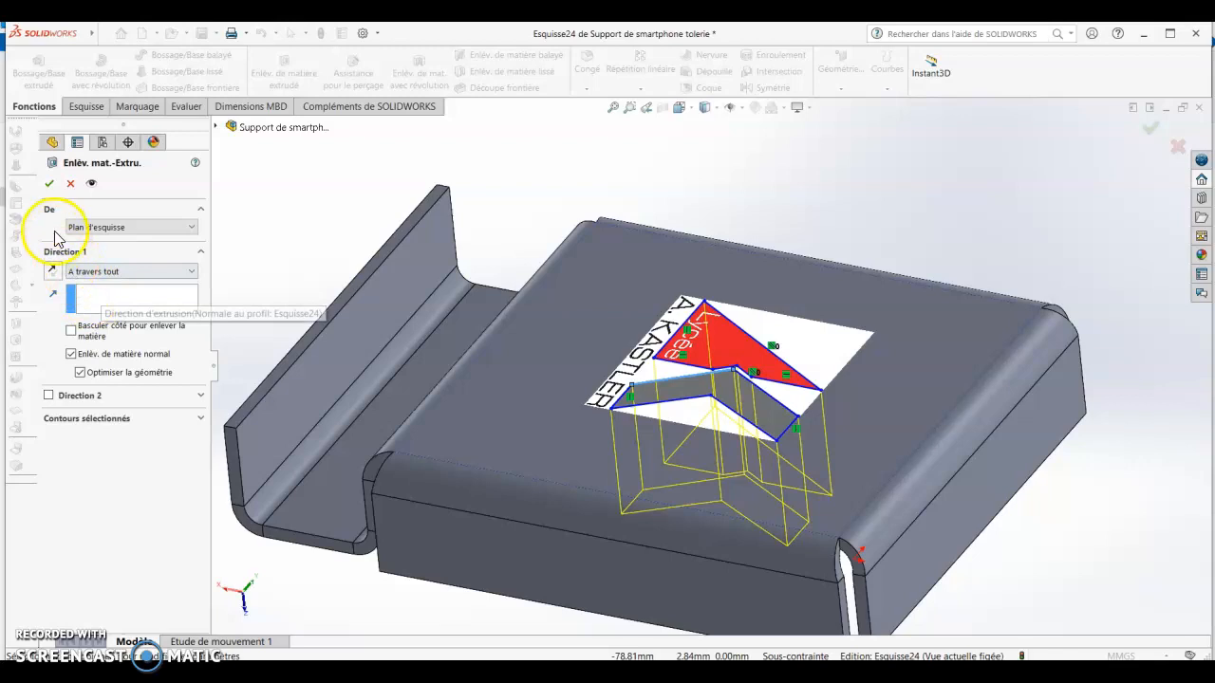
{"action": "left_click", "coordinate": [50, 184]}
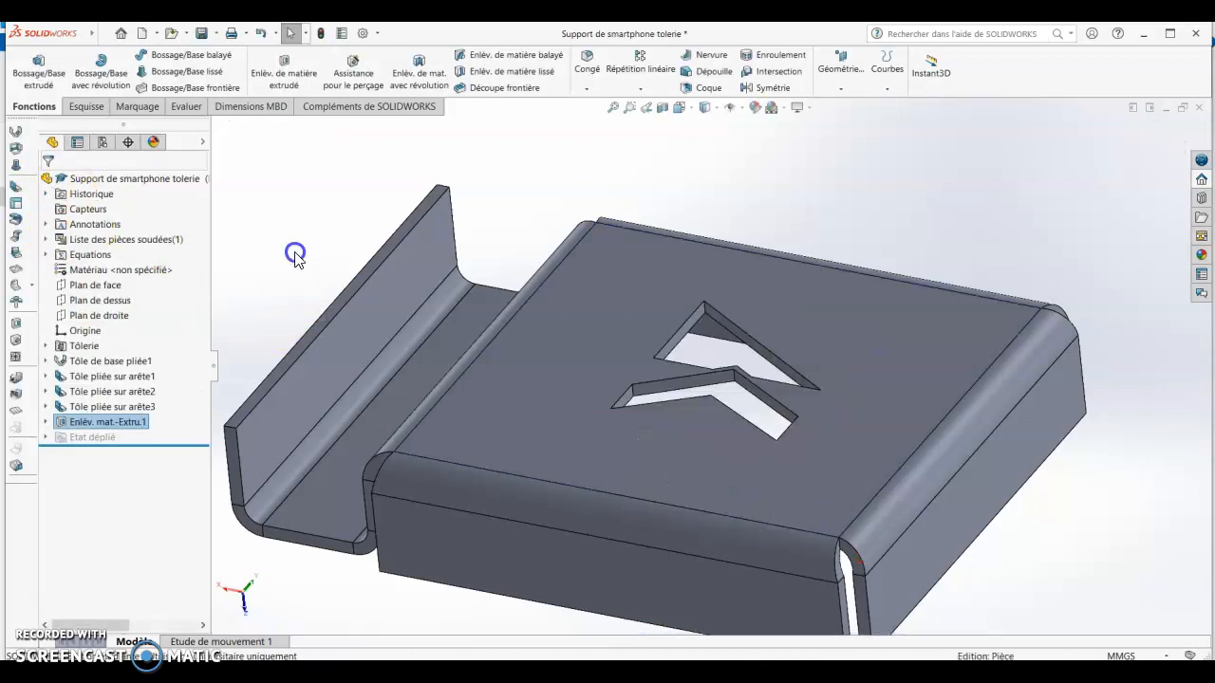
- Flatten the sheet-metal stand to check its flat pattern with the logo cutouts, and return it to the folded state
{"action": "scroll", "coordinate": [359, 348], "scroll_direction": "up", "scroll_amount": 3}
{"action": "middle_click_drag", "start_coordinate": [355, 345], "coordinate": [559, 445]}
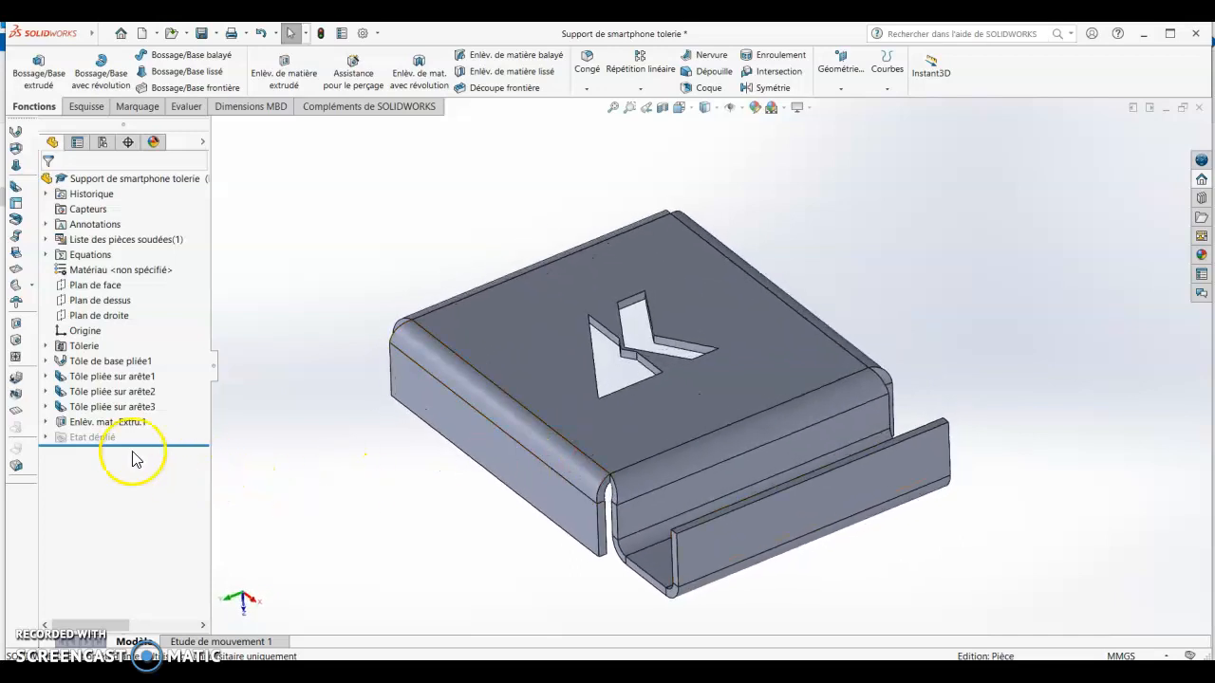
{"action": "left_click", "coordinate": [15, 414]}
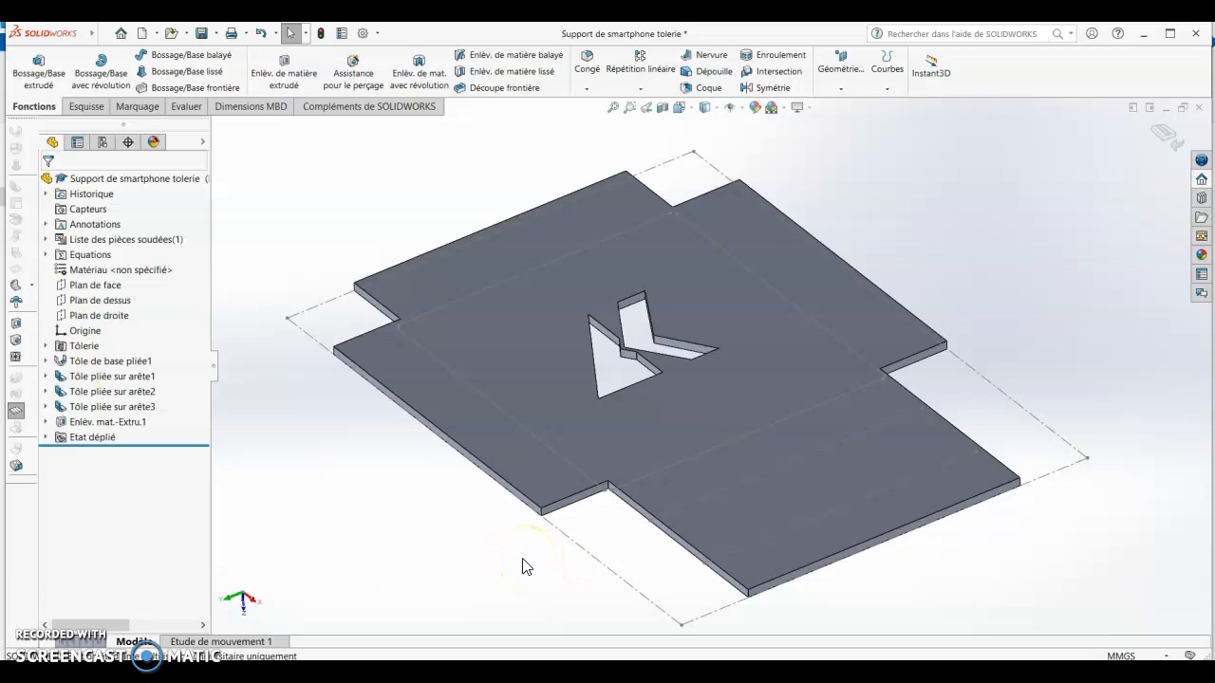
{"action": "left_click", "coordinate": [17, 413]}
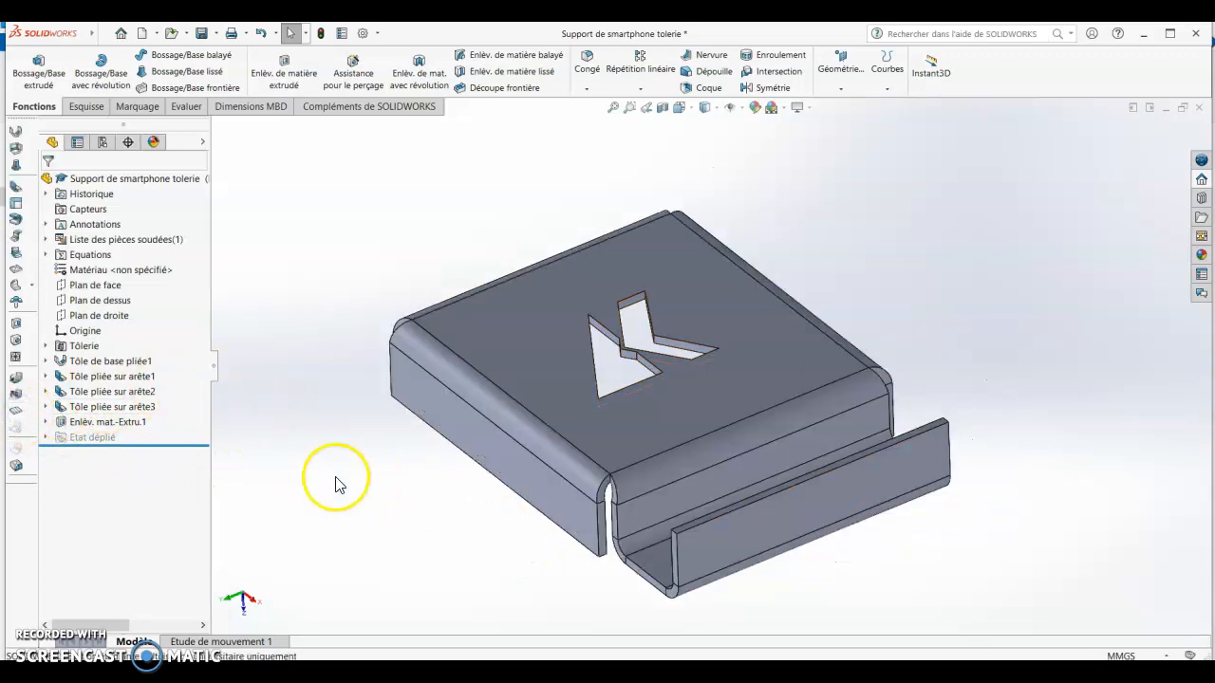
- Bring up the file commands for the finished phone stand part
{"action": "mouse_move", "coordinate": [42, 32]}
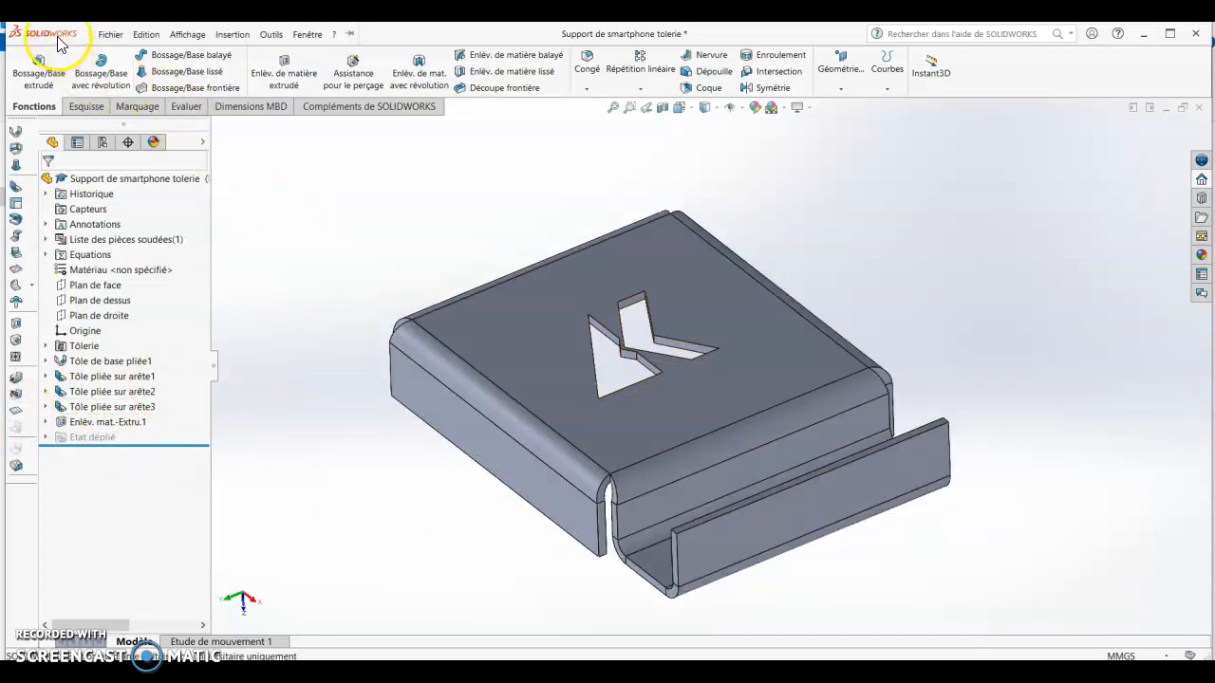
{"action": "left_click", "coordinate": [109, 36]}
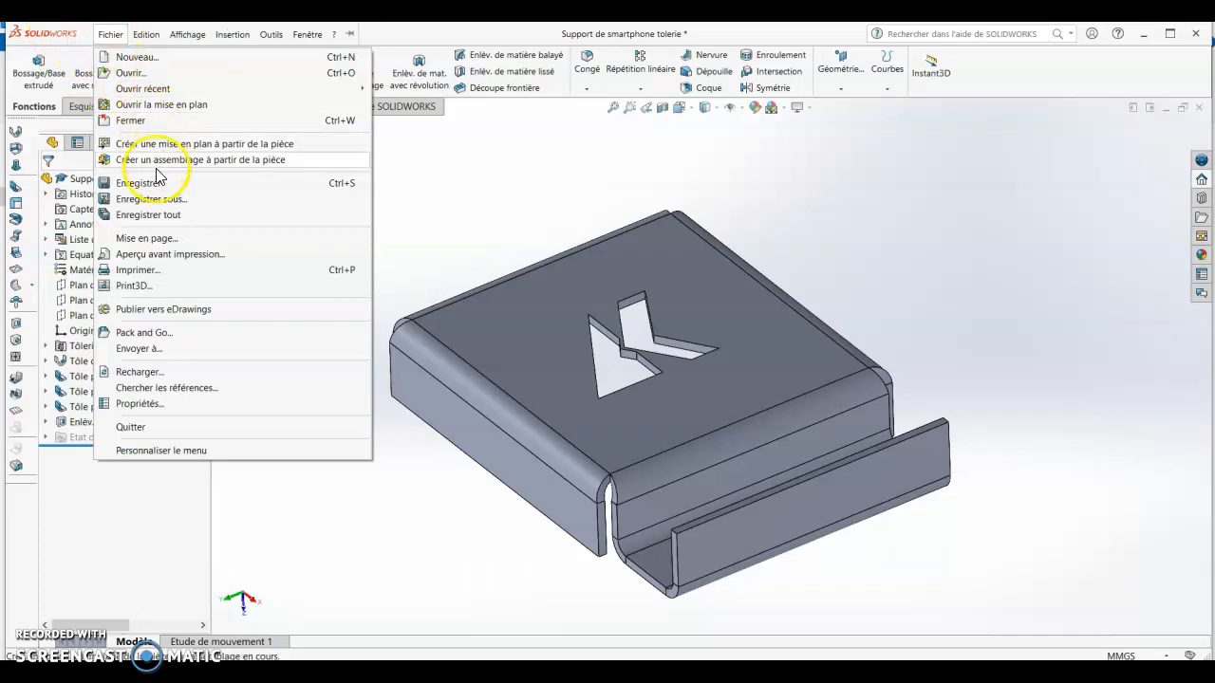